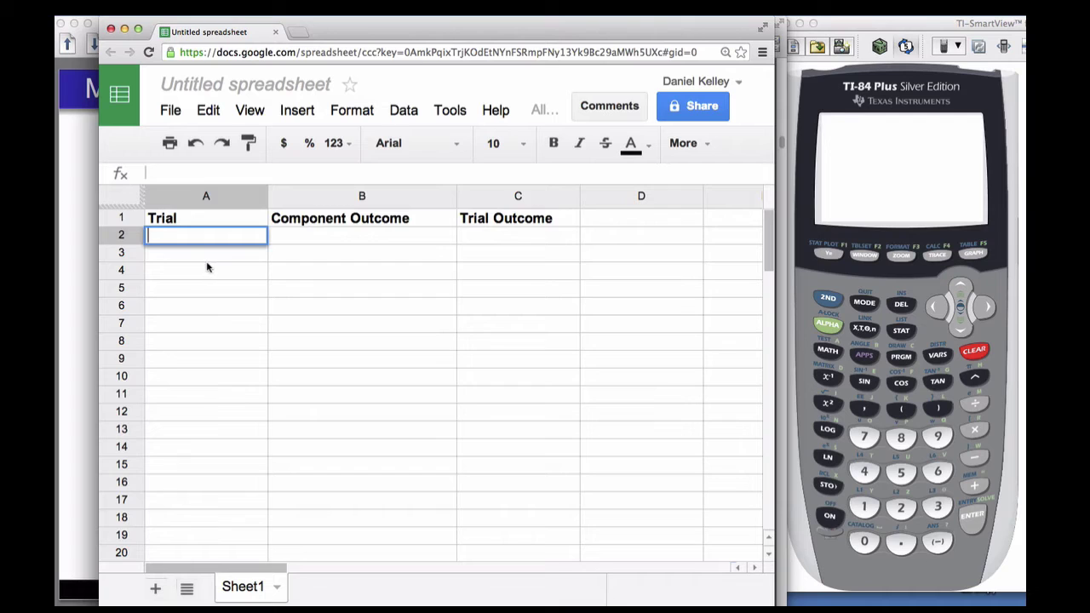
Step: Start the Trial column with 1 in A2 and the formula =A2+1 in A3
type("1")
key("Return")
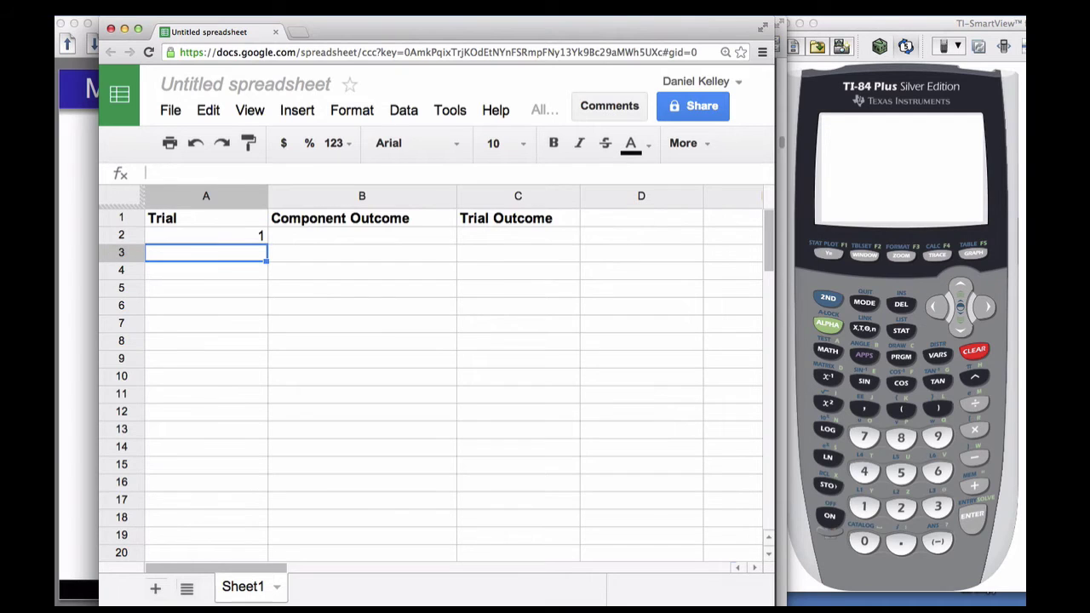
type("=")
left_click(214, 236)
type("+1")
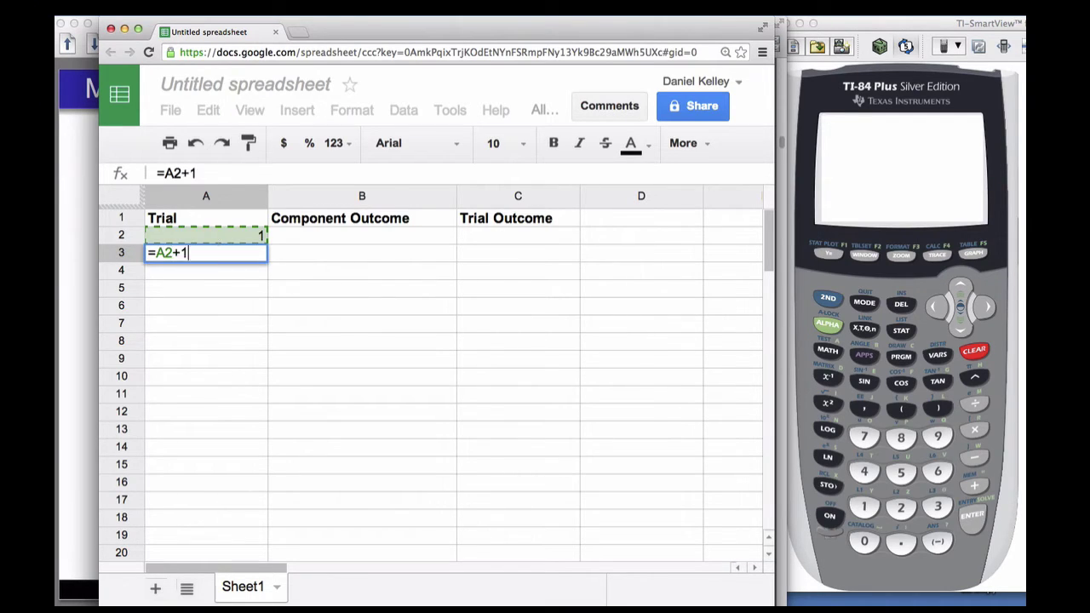
key("Return")
Step: Fill the trial-number formula from A3 down to row 23
left_click(231, 253)
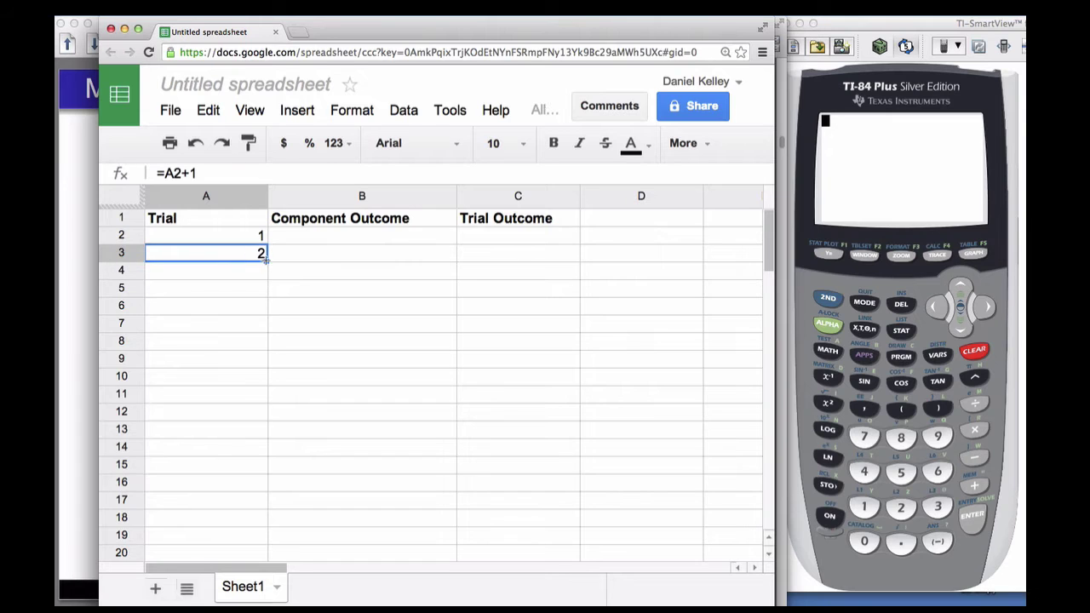
left_click_drag(265, 261, 259, 545)
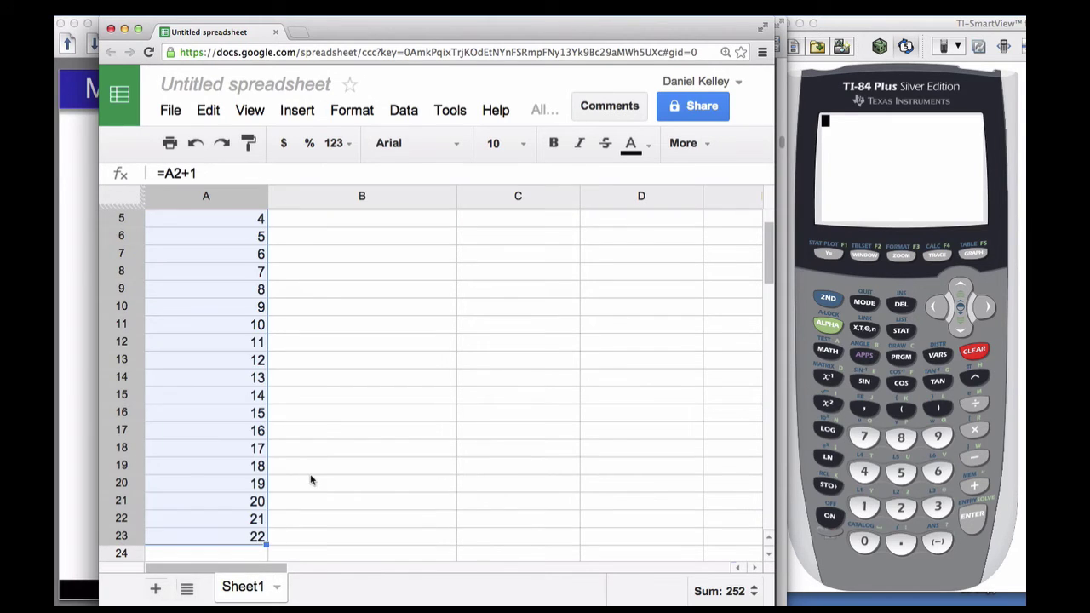
scroll(309, 479, "up", 3)
Step: Select trial 1's Component Outcome cell and insert the probability function randInt( in the TI-SmartView calculator
left_click(354, 239)
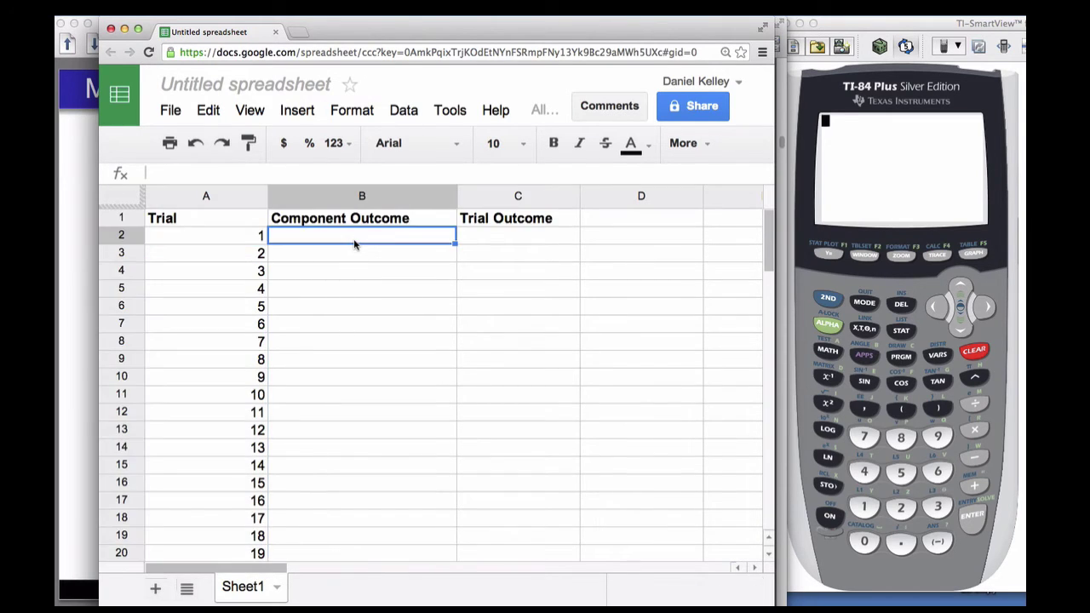
left_click(827, 353)
left_click(827, 353)
left_click(984, 307)
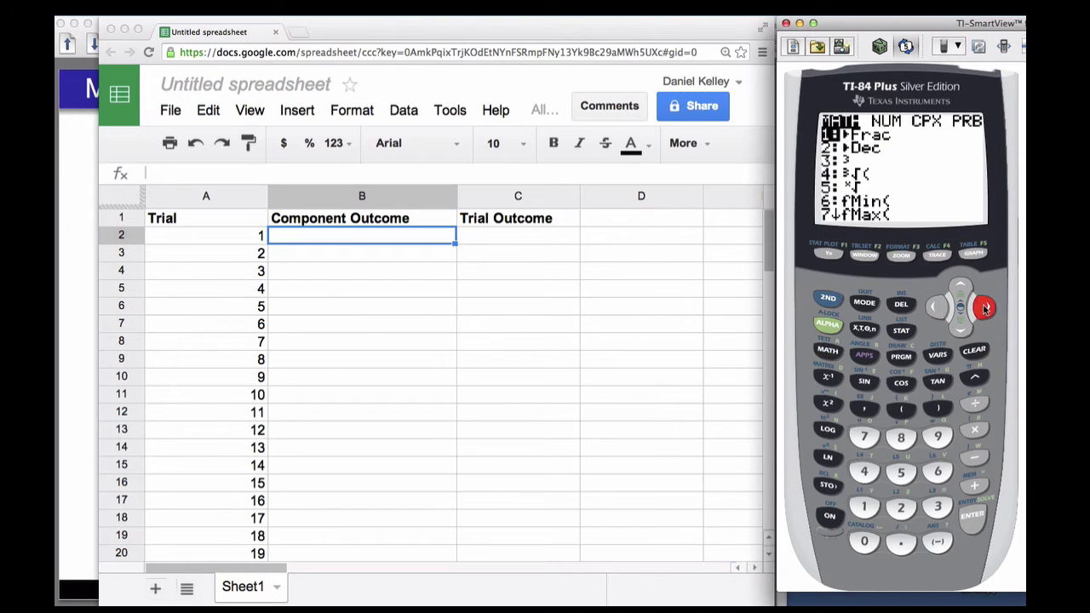
left_click(984, 308)
left_click(984, 307)
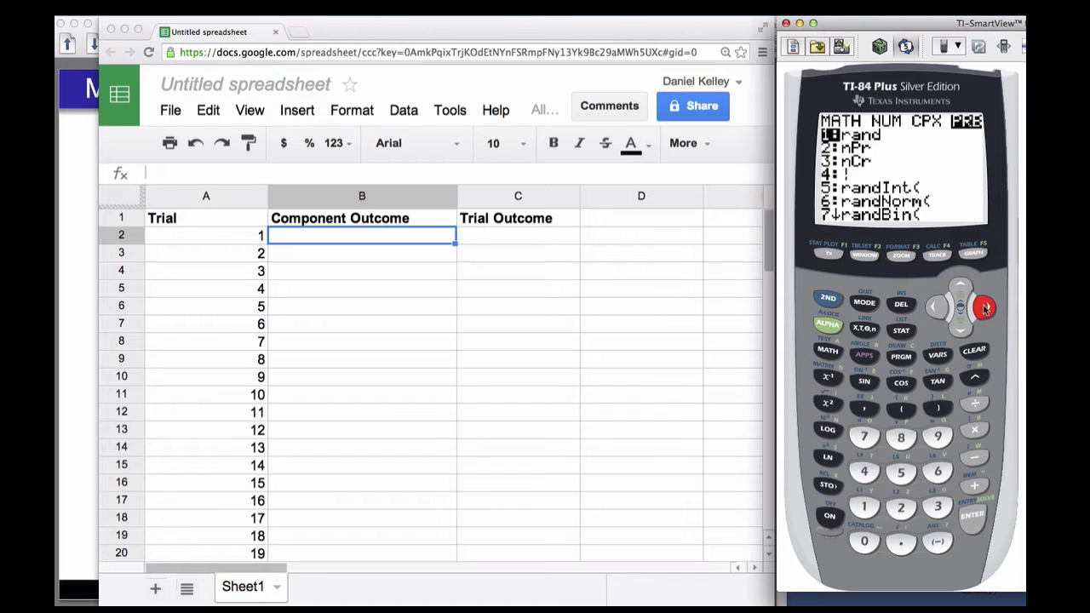
left_click(960, 331)
left_click(960, 332)
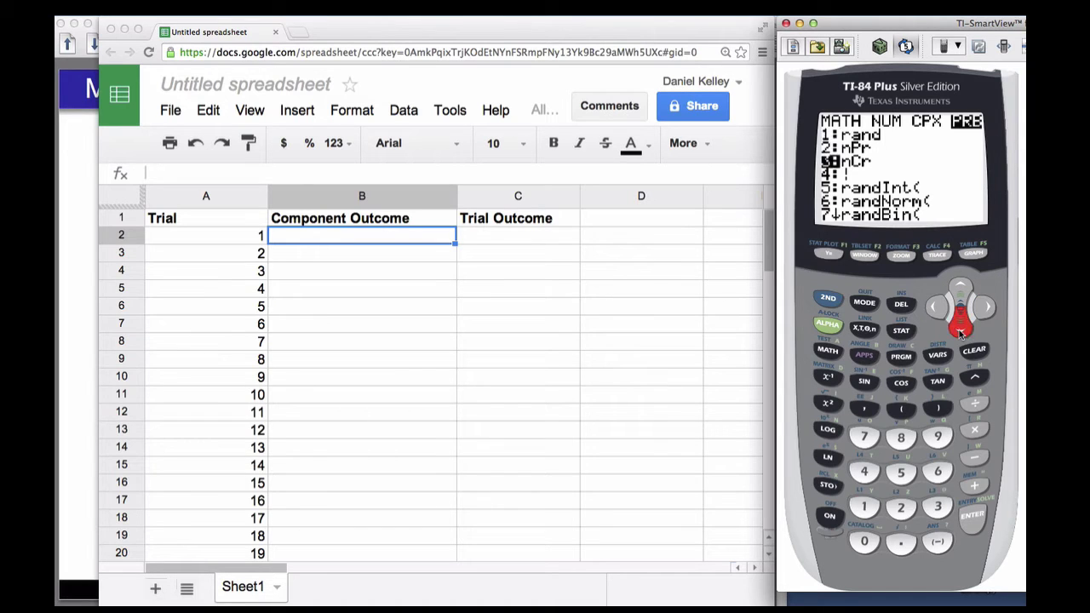
left_click(960, 332)
left_click(961, 332)
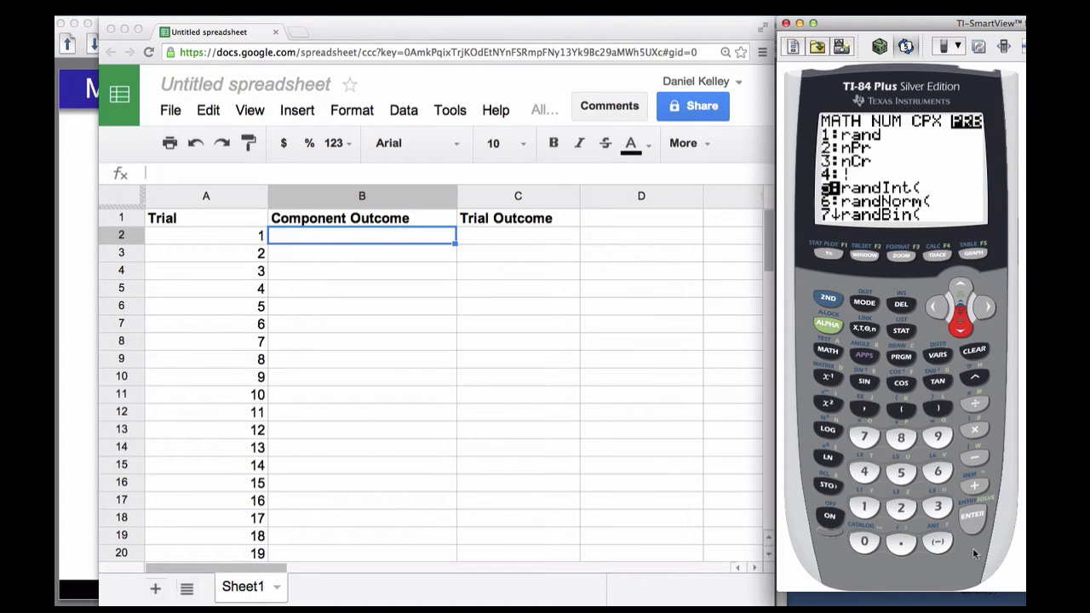
left_click(964, 523)
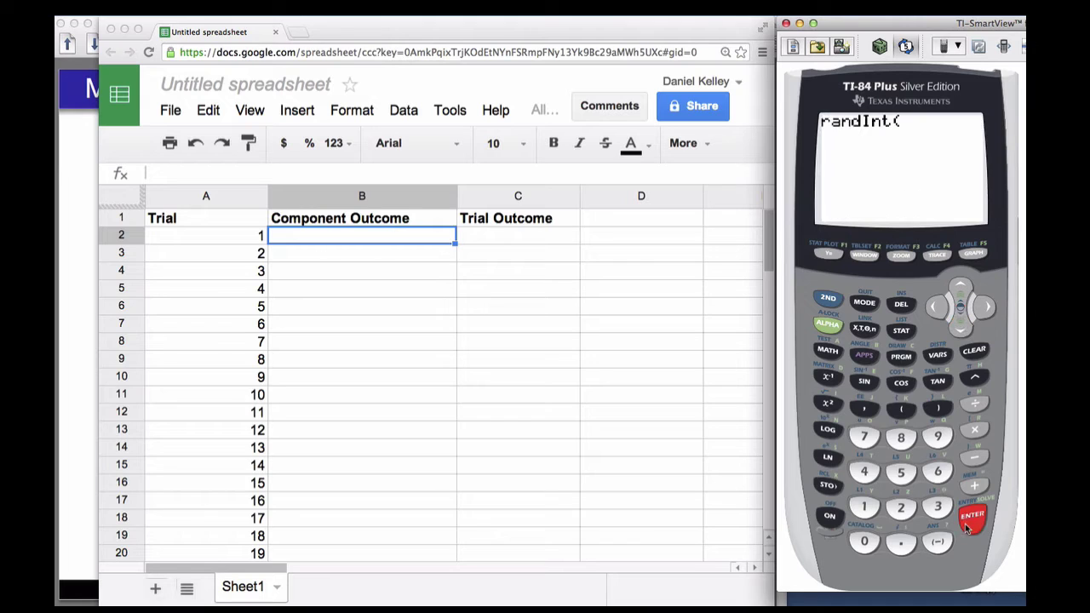
Step: Complete the calculator expression as randInt(0,9) and evaluate it
type("0,9")
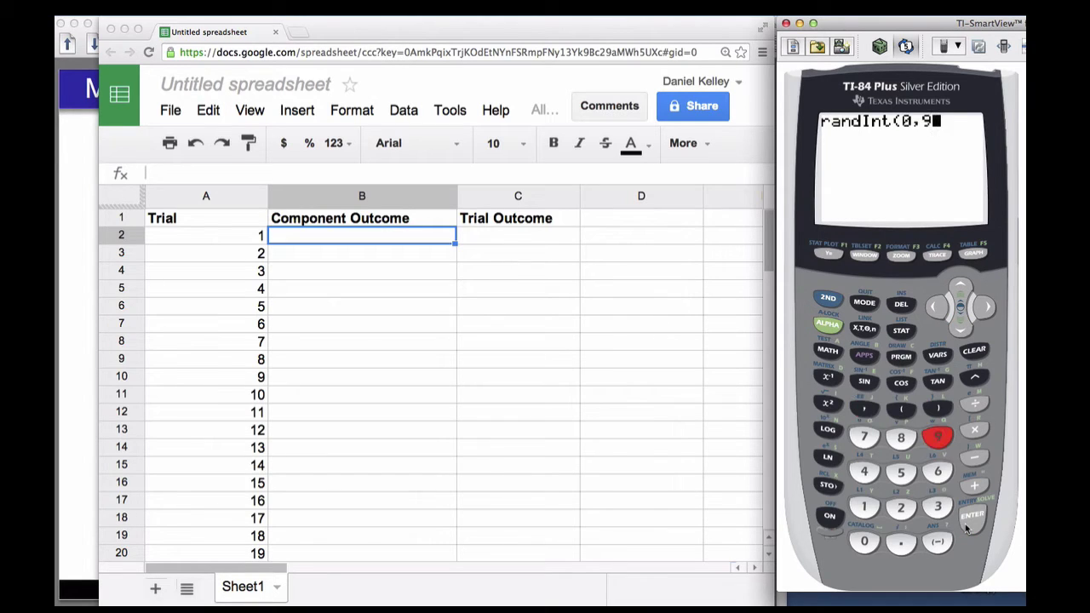
type(")")
left_click(965, 524)
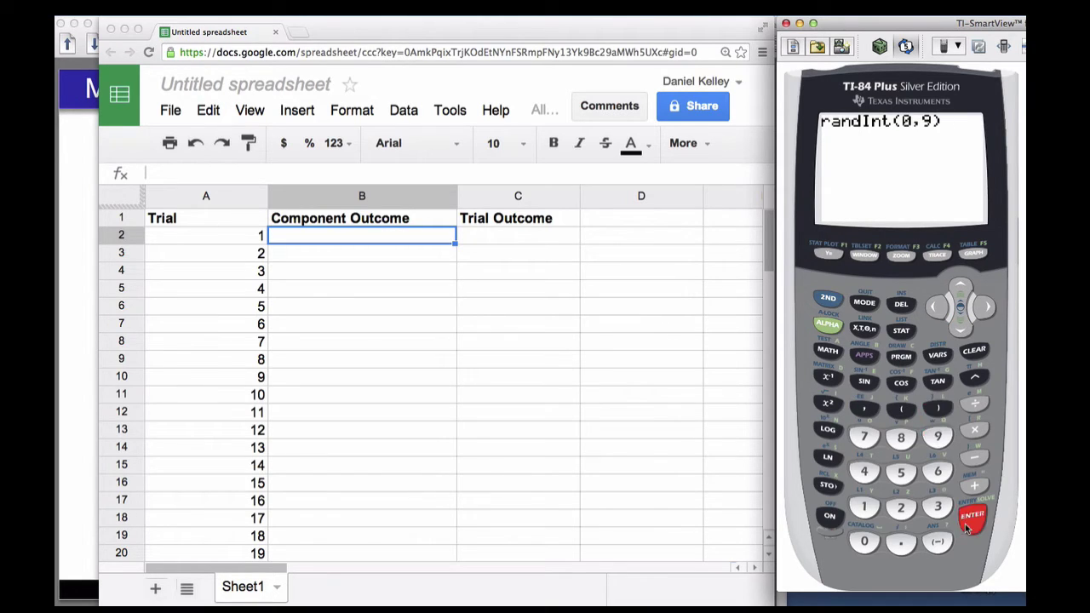
Step: Record the digits 4 2 1 in trial 1's Component Outcome cell, generating each further digit on the calculator
double_click(397, 239)
type("4")
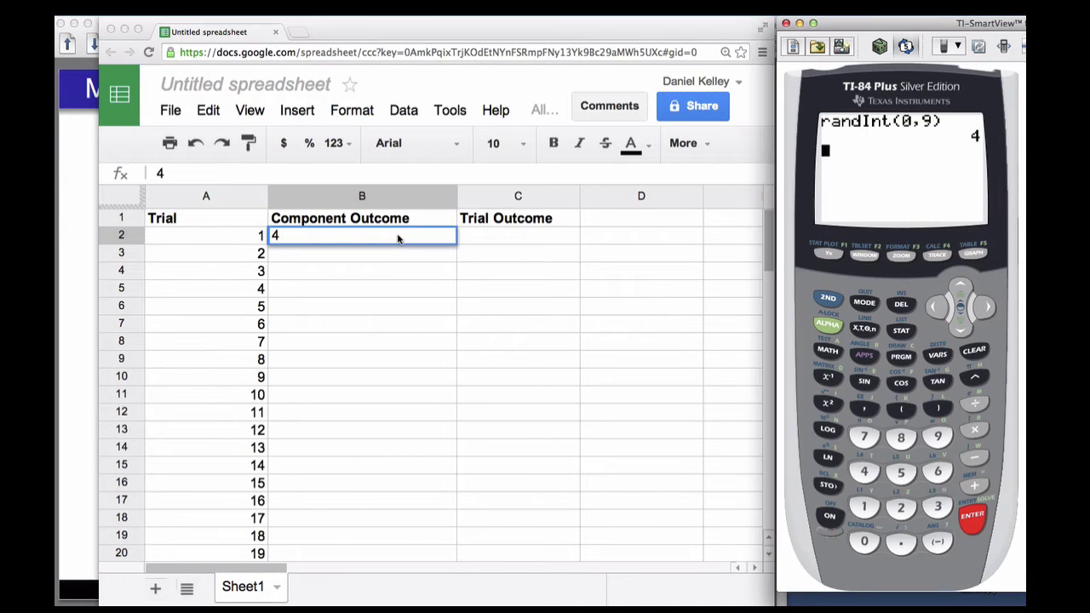
type(" 2")
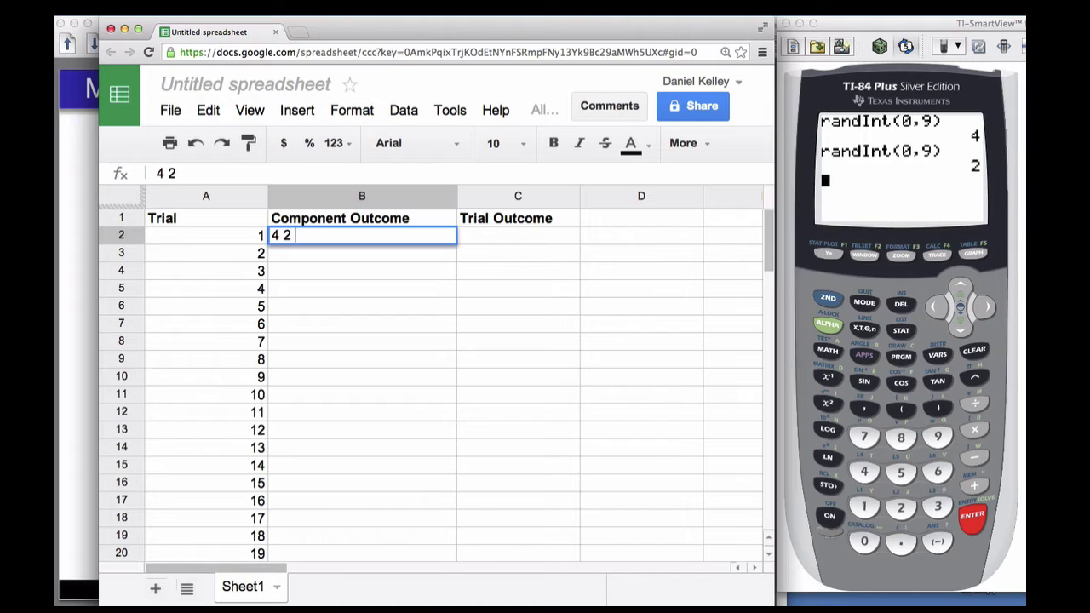
key("super+Tab")
key("Return")
key("super+Tab")
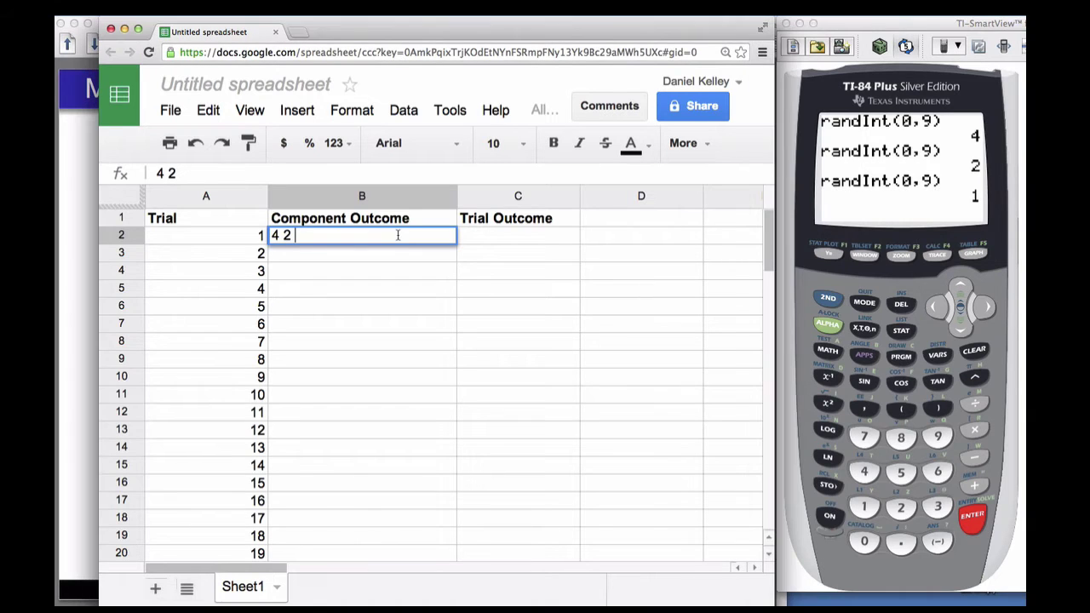
type("1")
Step: Generate three more random digits on the calculator and append 8 8 5 = to trial 1's Component Outcome
key("super+Tab")
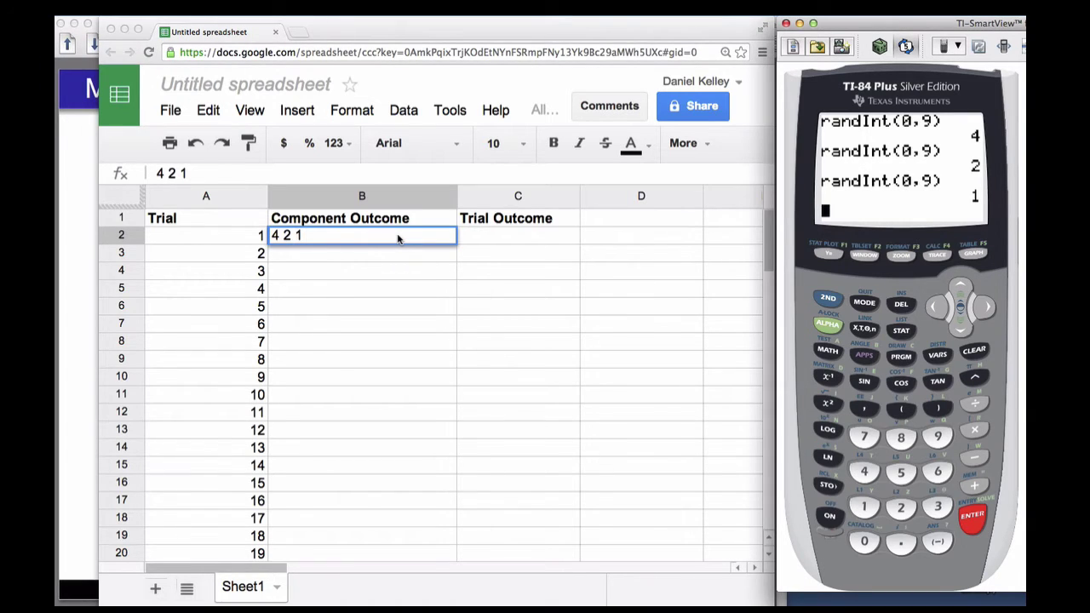
key("Return")
key("super+Tab")
type("8")
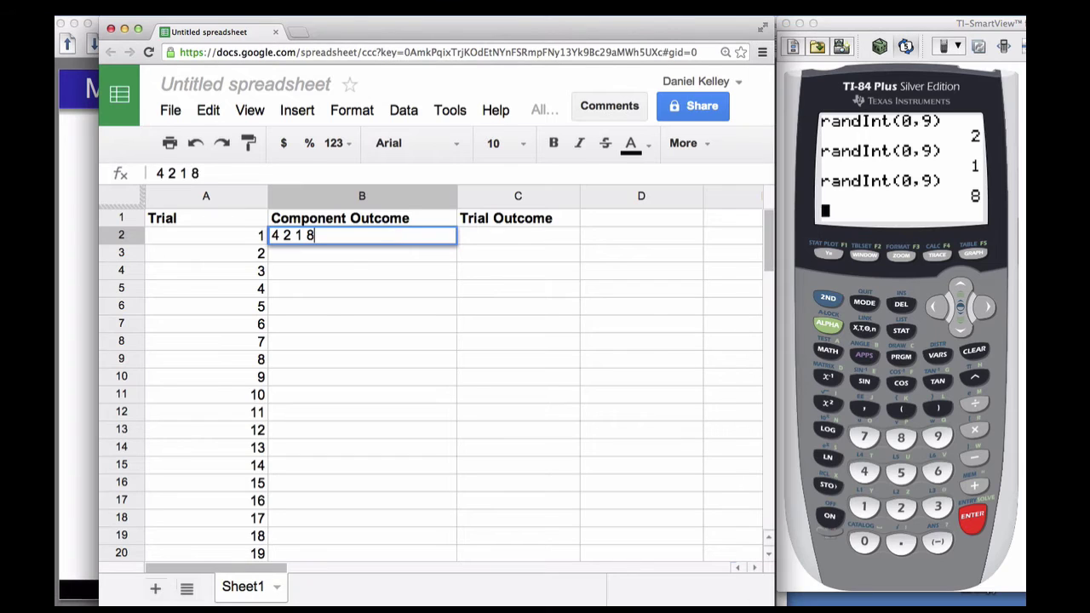
key("super+Tab")
key("Return")
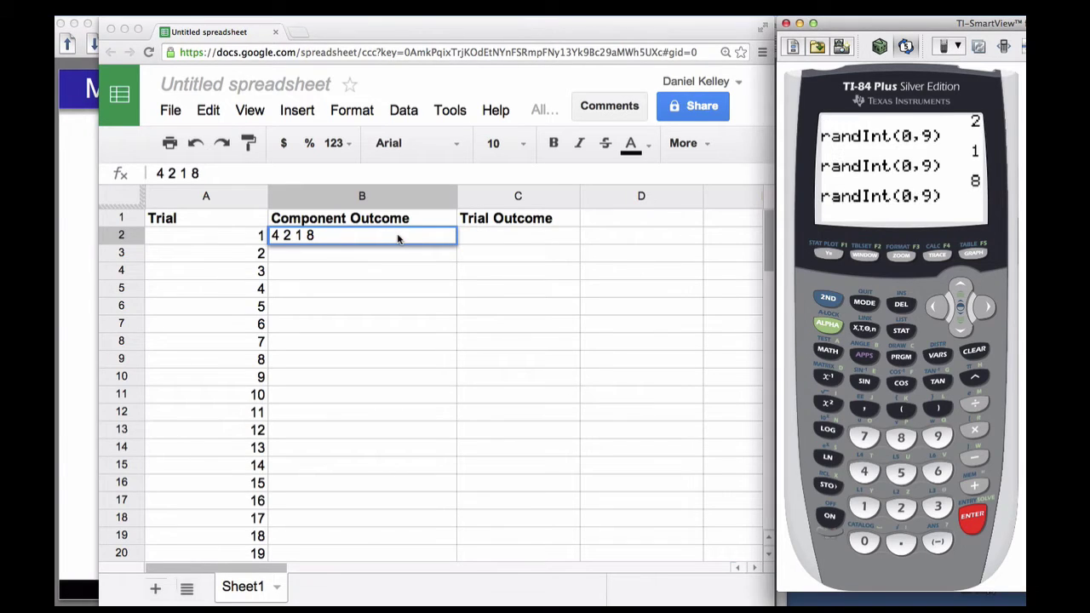
key("super+Tab")
type("8")
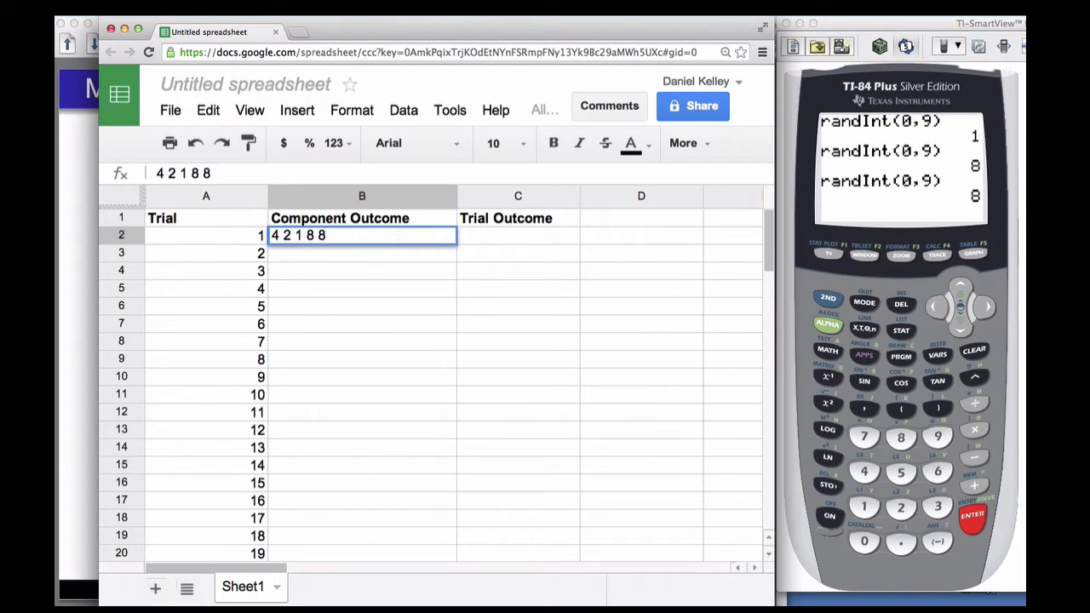
key("super+Tab")
key("Return")
key("super+Tab")
type("5")
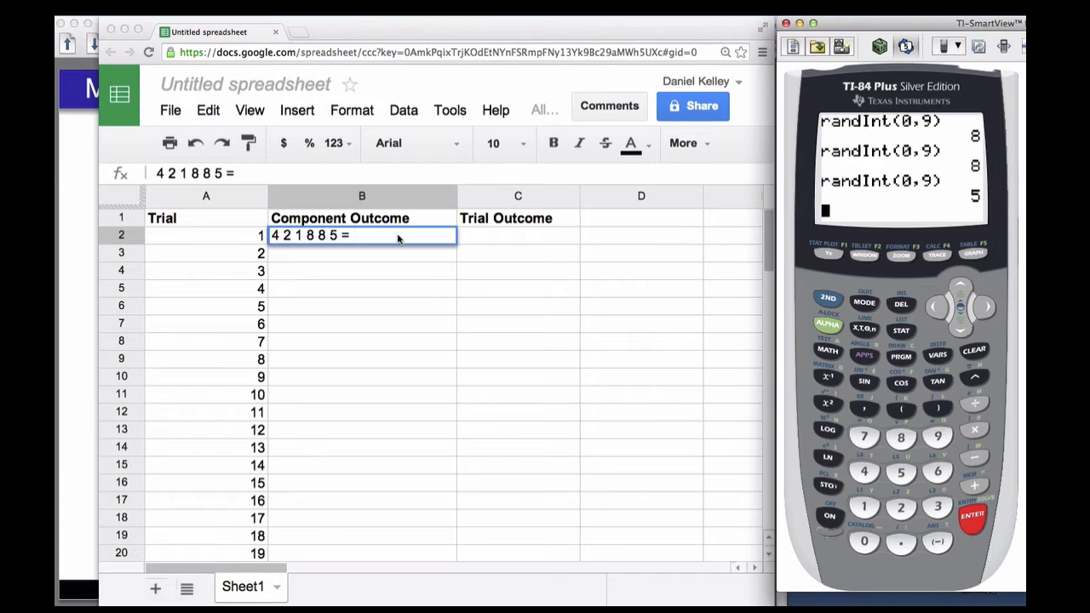
Step: Consult the correct/incorrect digit coding in BVD_Ch11_problems.pdf and append ccciic to trial 1's Component Outcome in the spreadsheet
key("super+Tab")
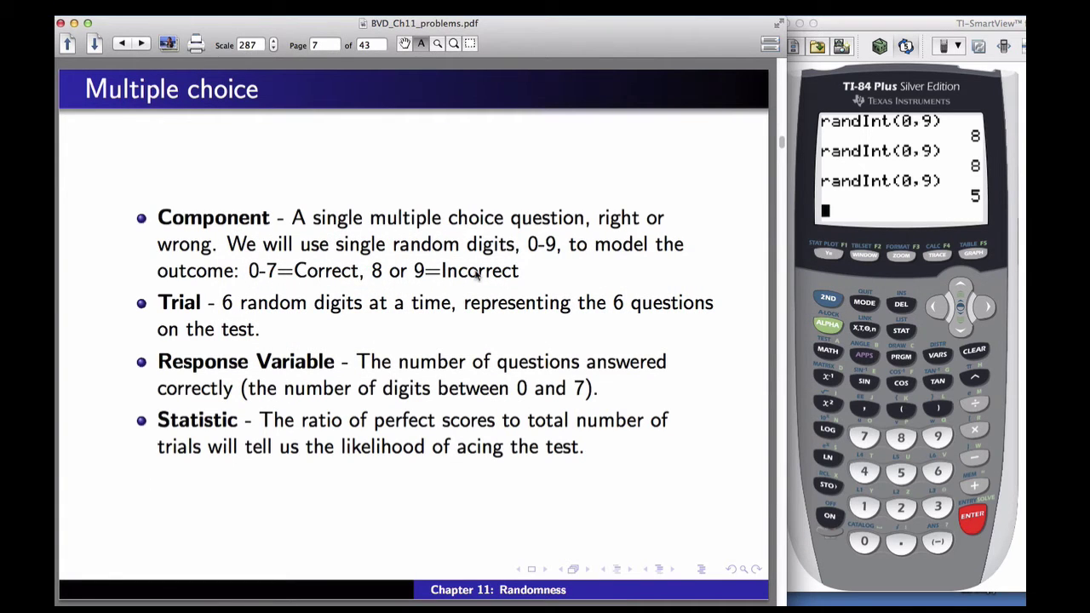
key("super+Tab")
key("super+Tab")
left_click(477, 275)
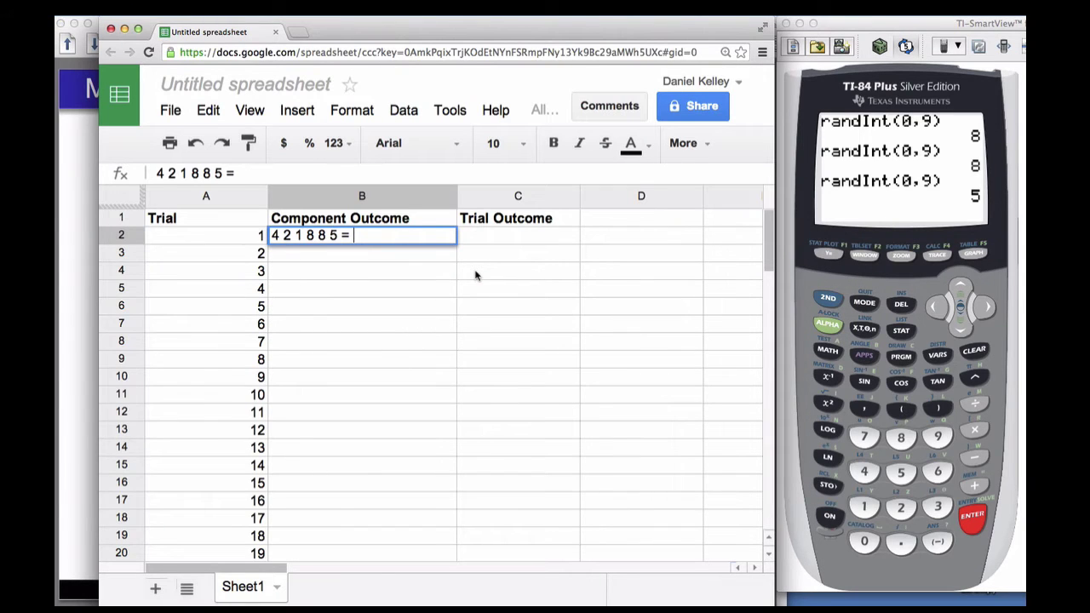
type("ccciic")
Step: Enter 4 correct as the Trial Outcome for trial 1
left_click(520, 233)
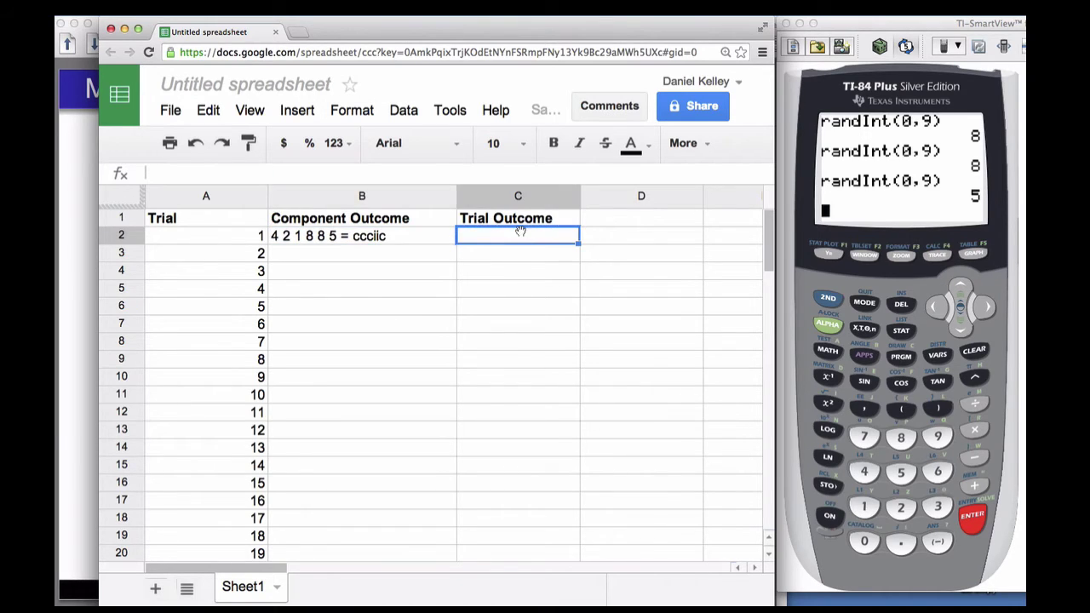
double_click(511, 243)
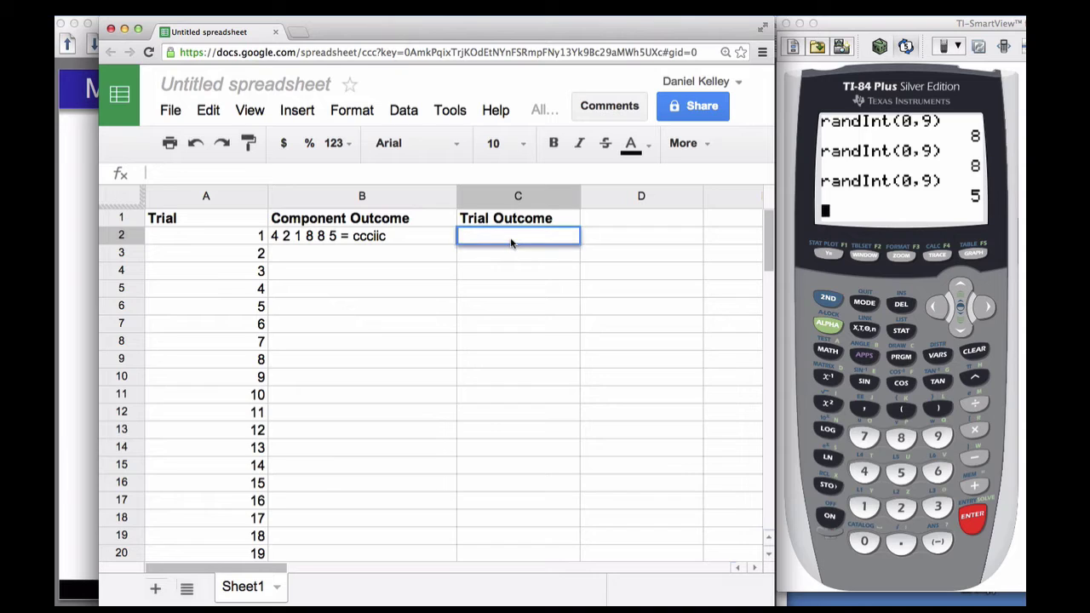
type("4 correct")
key("Return")
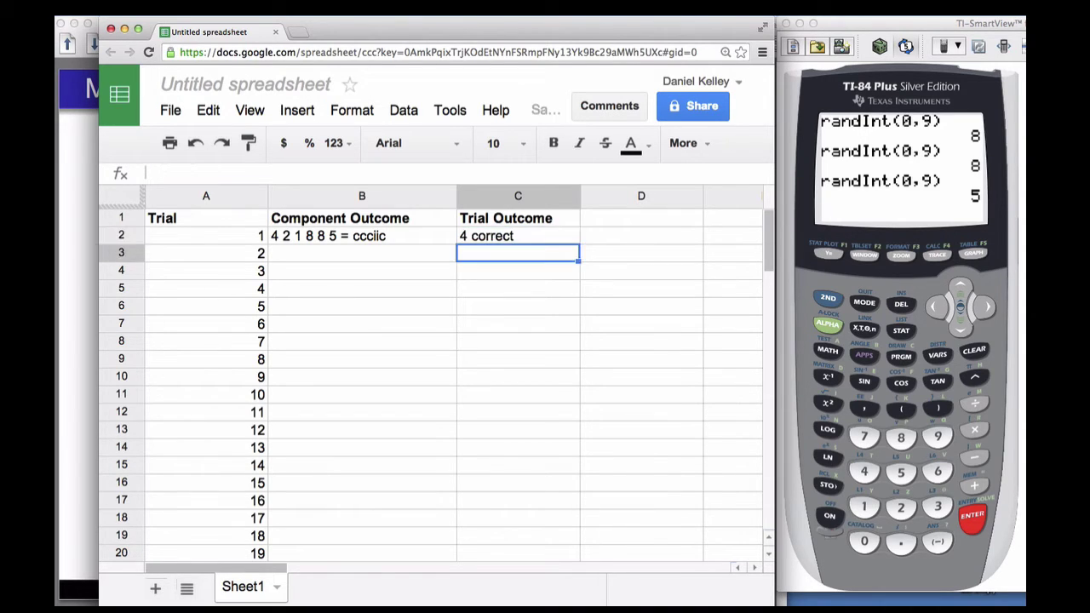
Step: Select trial 2's Component Outcome cell and evaluate randInt(0,9,6) in the calculator to generate six digits at once
left_click(417, 253)
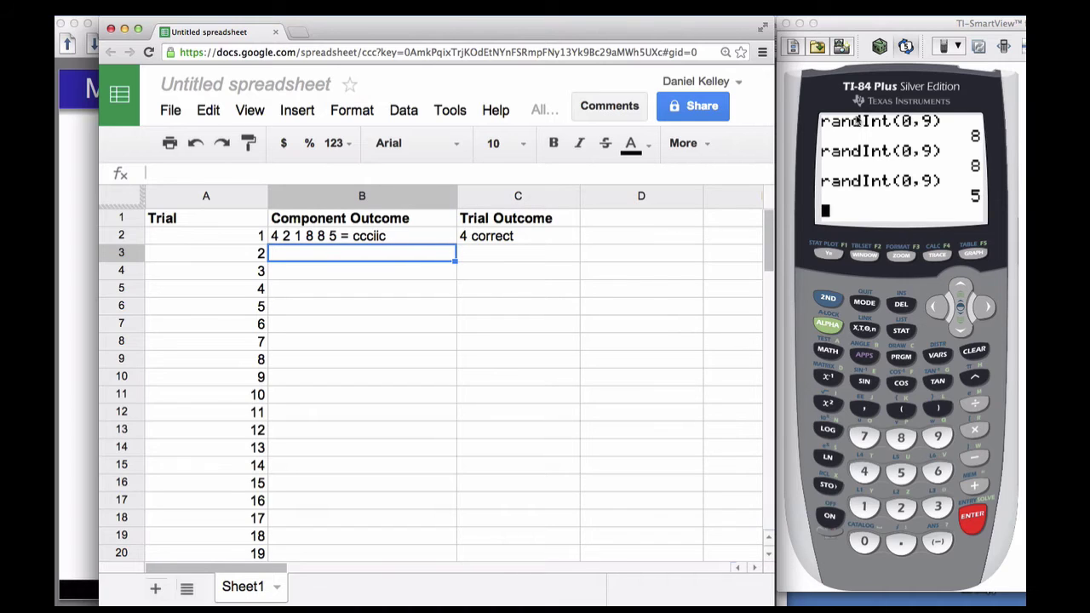
left_click(817, 231)
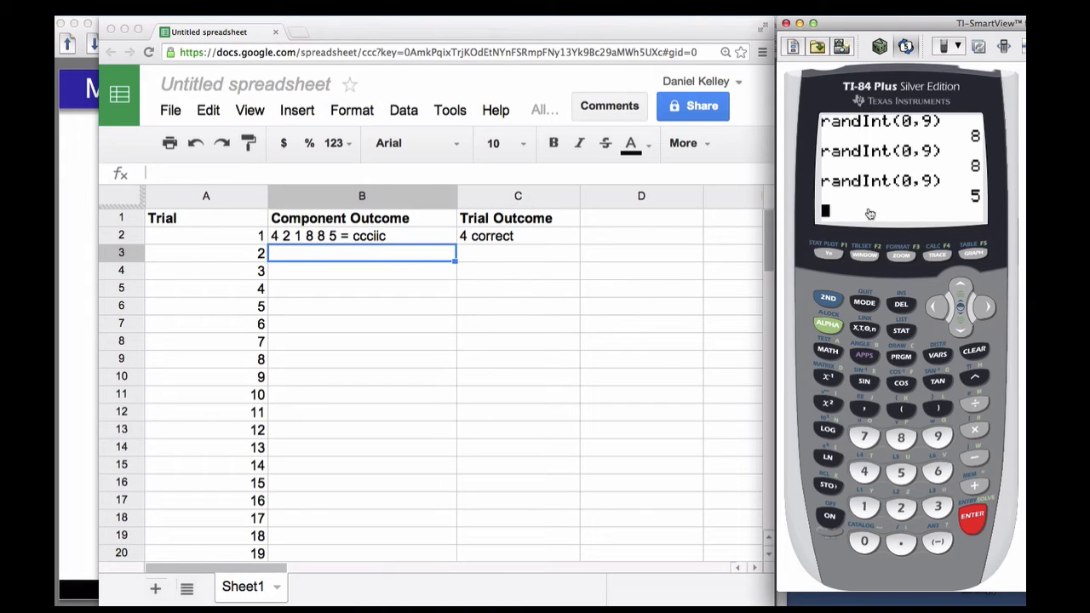
left_click(827, 353)
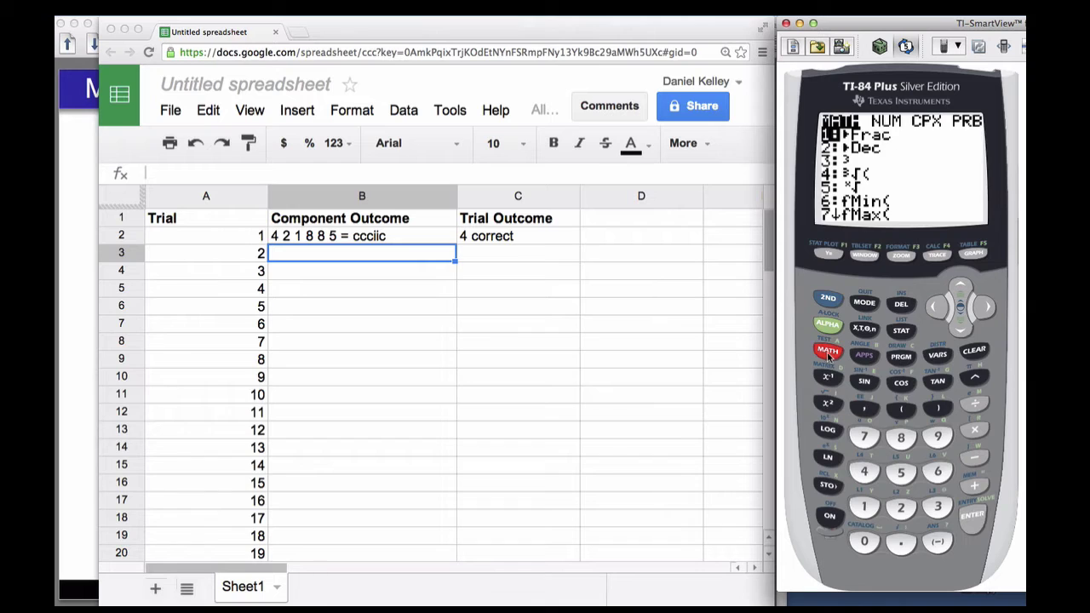
key("Left")
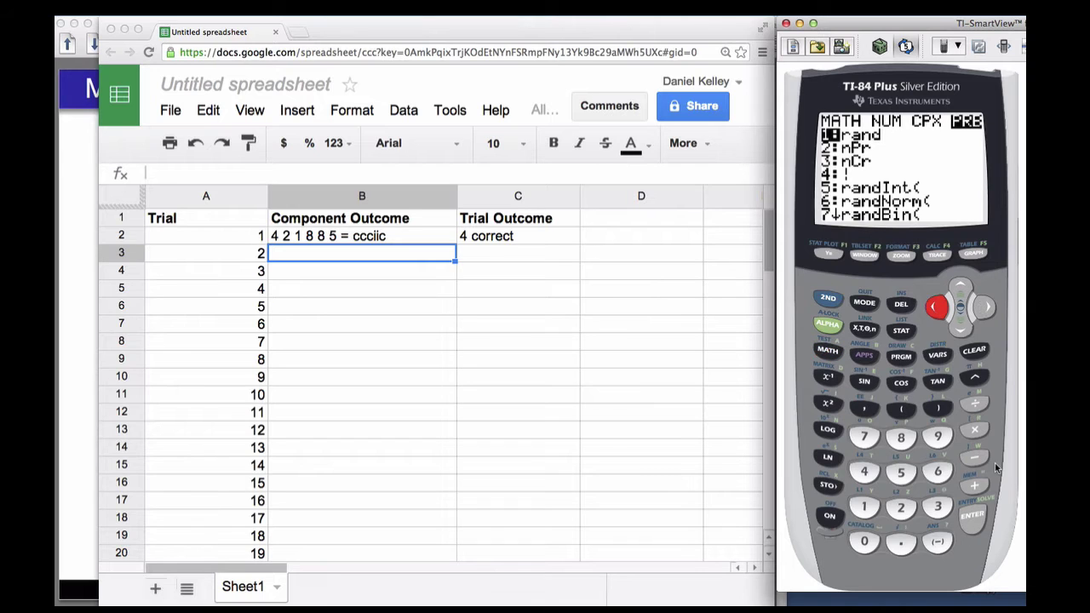
left_click(895, 475)
type("0")
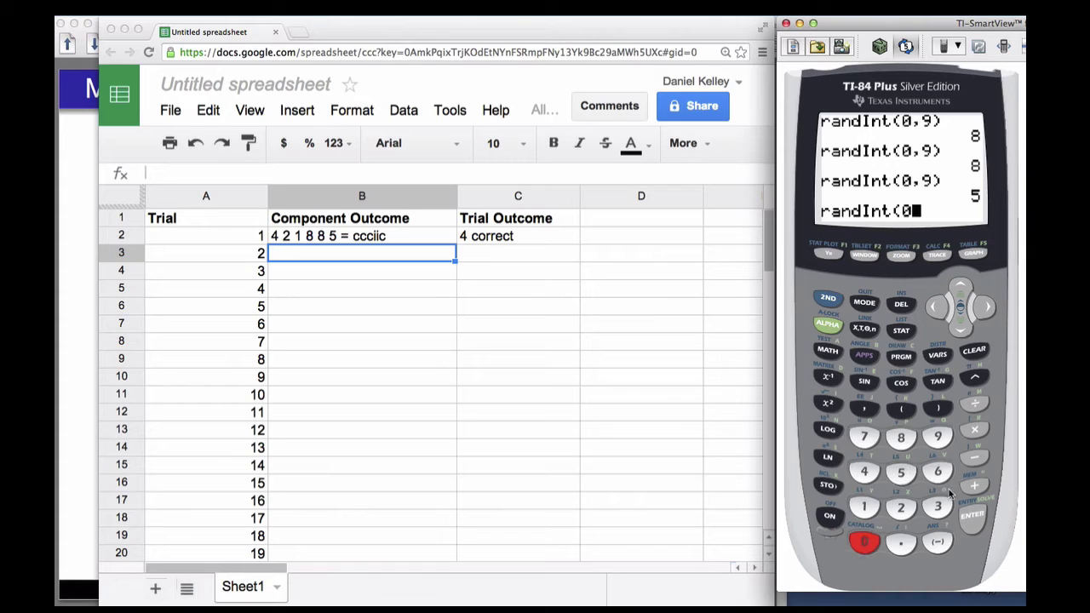
type(",9,")
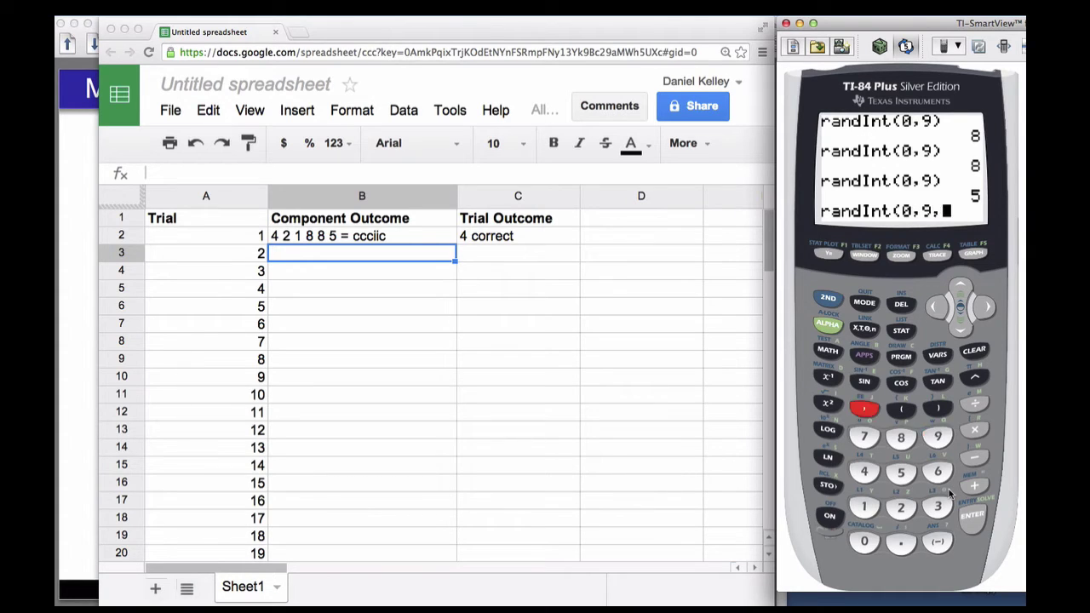
type("6)")
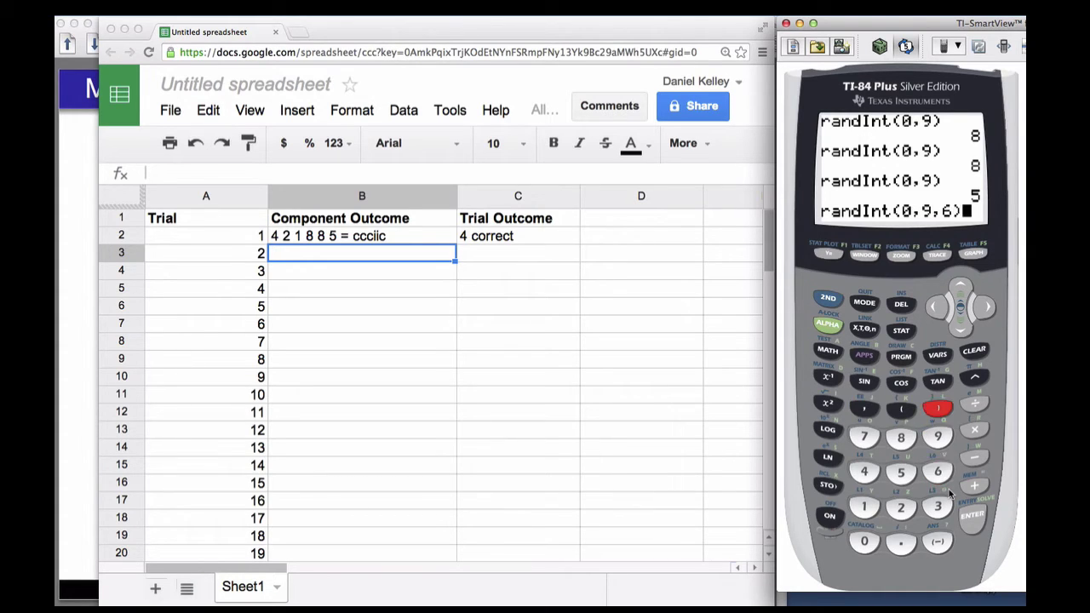
key("Return")
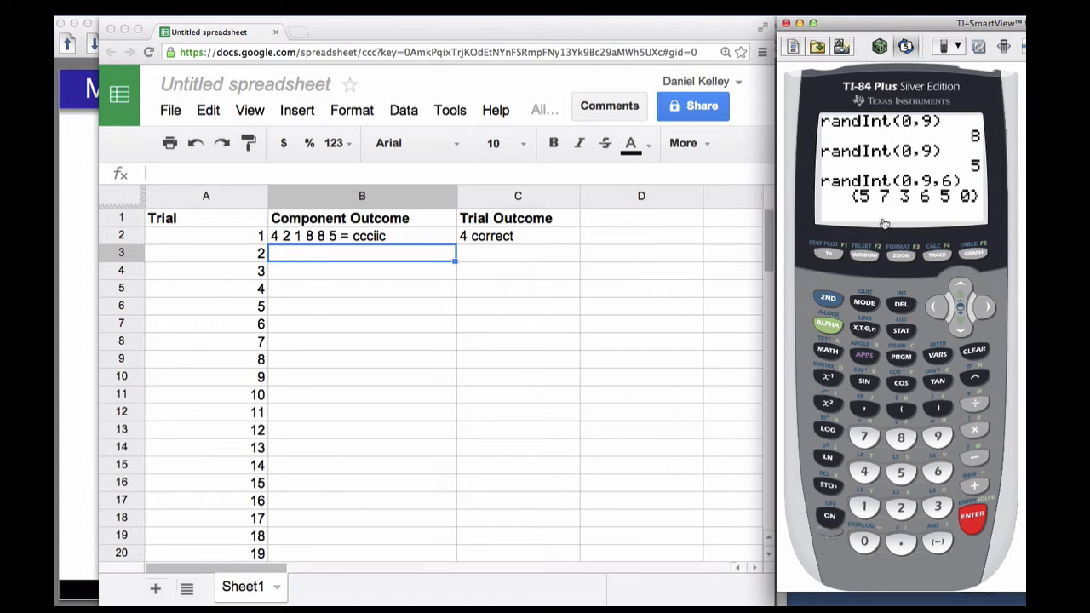
Step: Enter generated Component Outcomes 5 7 3 6 5 0, 9 5 3 8 2 4 and 9 6 4 1 9 8 for trials 2–4
left_click(366, 269)
type("5")
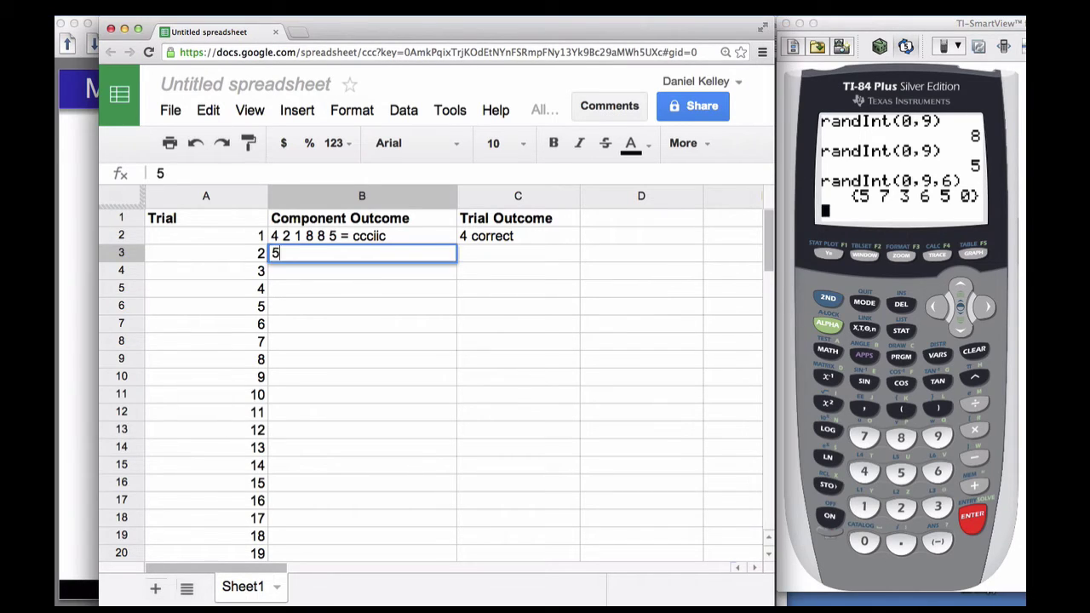
type(" 7 3 6 5 0")
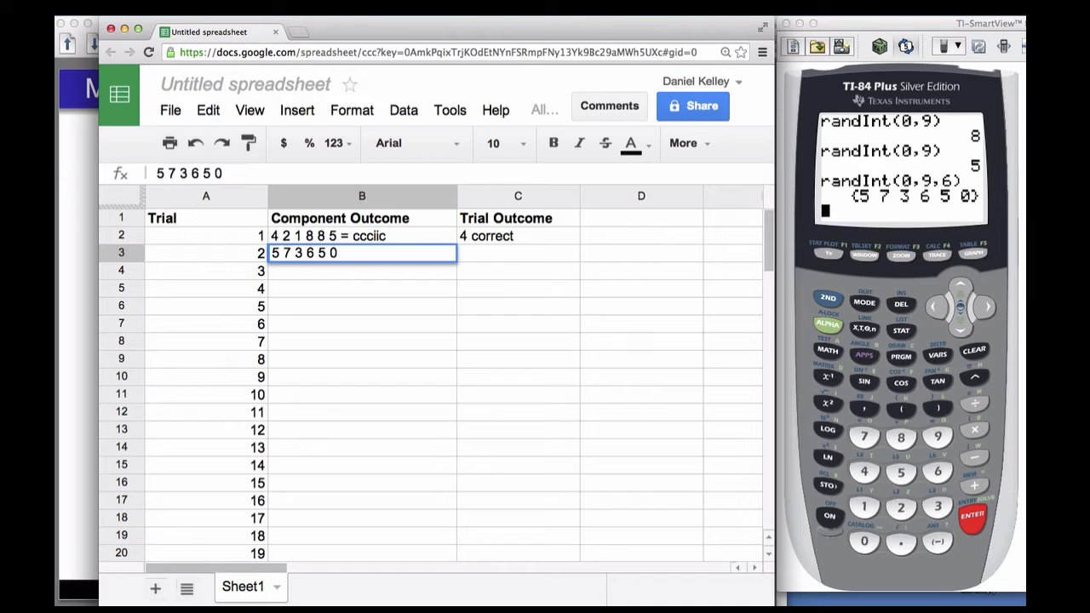
key("Return")
type("9 5 3 8 2 4")
key("Return")
type("9 6 4 1 9 8")
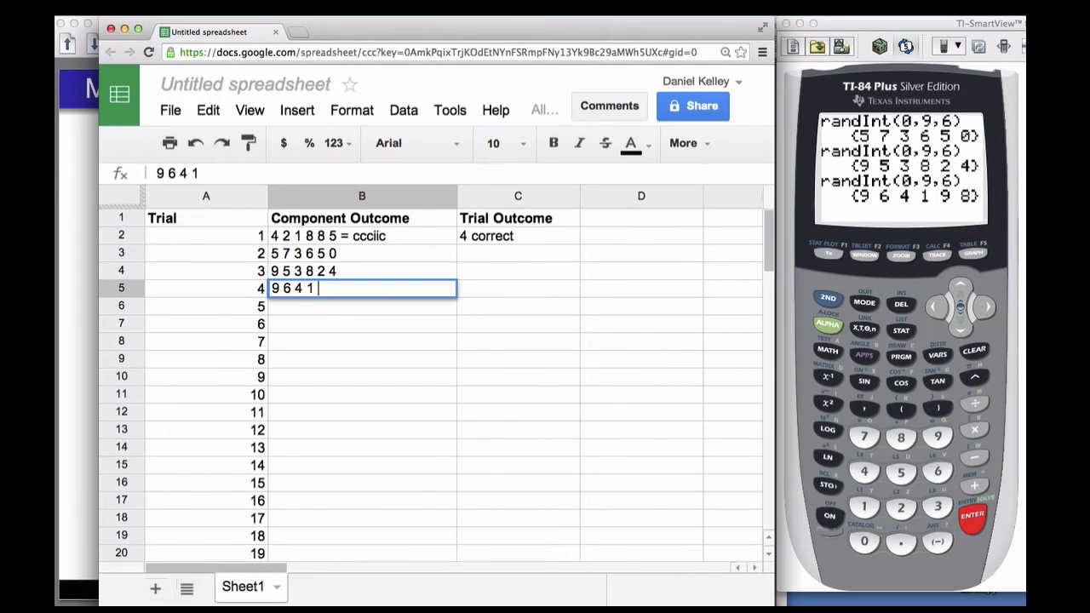
key("Return")
Step: Generate and enter Component Outcomes 5 0 7 7 3 8, 3 8 8 6 9 6 and 1 9 4 1 4 1 for trials 5–7
type("5 0 7 7 3 8")
key("Return")
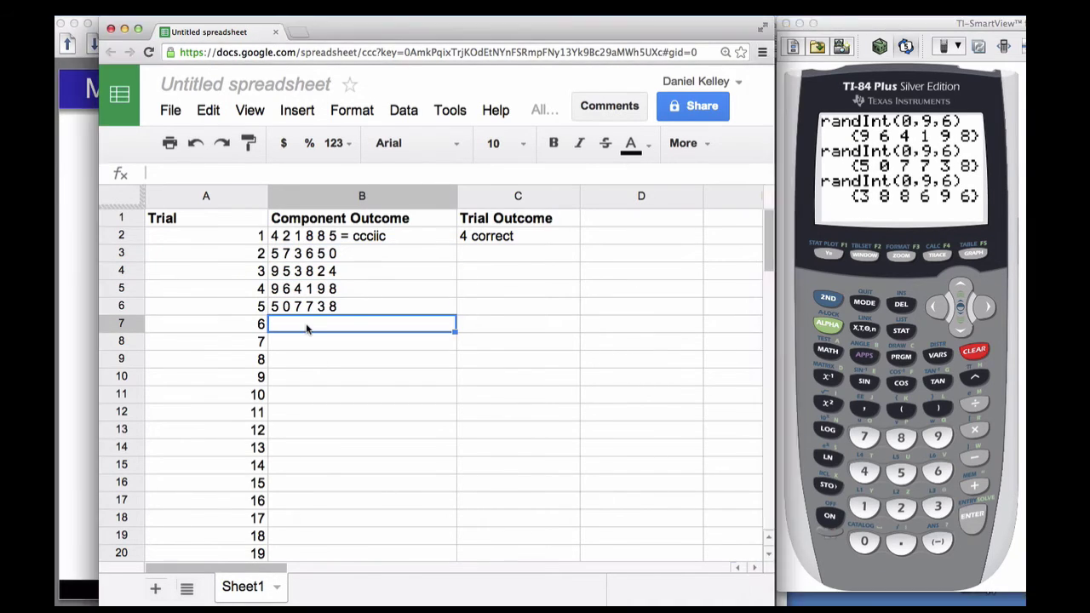
type("3 8 8 6 9 6")
key("Return")
type("1 9 4 1 4 1")
key("Return")
Step: Generate and enter Component Outcomes 4 6 6 3 3 3, 2 5 5 2 6 4 and 4 5 2 3 4 8 for trials 8–10
type("4 6 6 3 3 3")
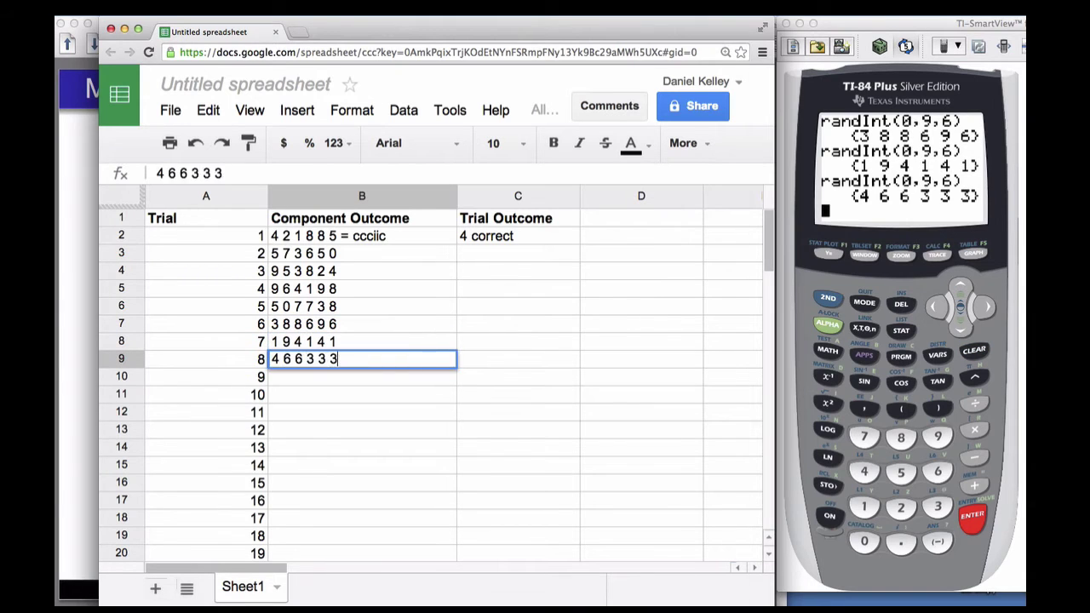
key("Return")
type("2 5 5 2 6 4")
key("Return")
type("4 5 2 3 4 8")
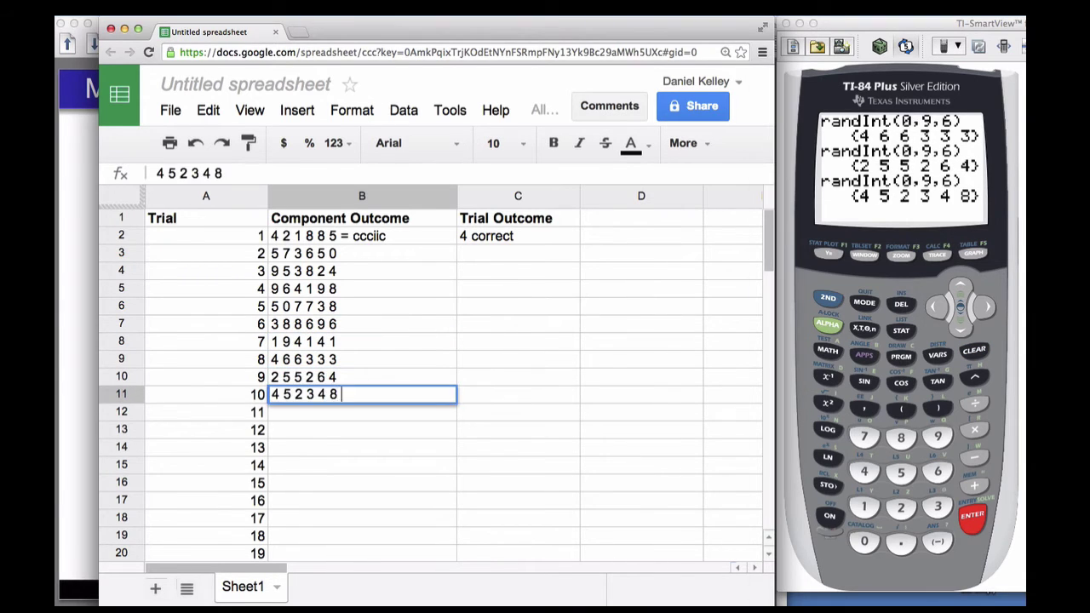
key("Return")
Step: Generate and enter Component Outcomes 8 2 4 6 2 6, 6 2 3 3 8 1 and 6 9 2 1 4 7 for trials 11–13
type("8 2 4 6 2 6")
key("Return")
type("6 2 3 3 8 1")
key("Return")
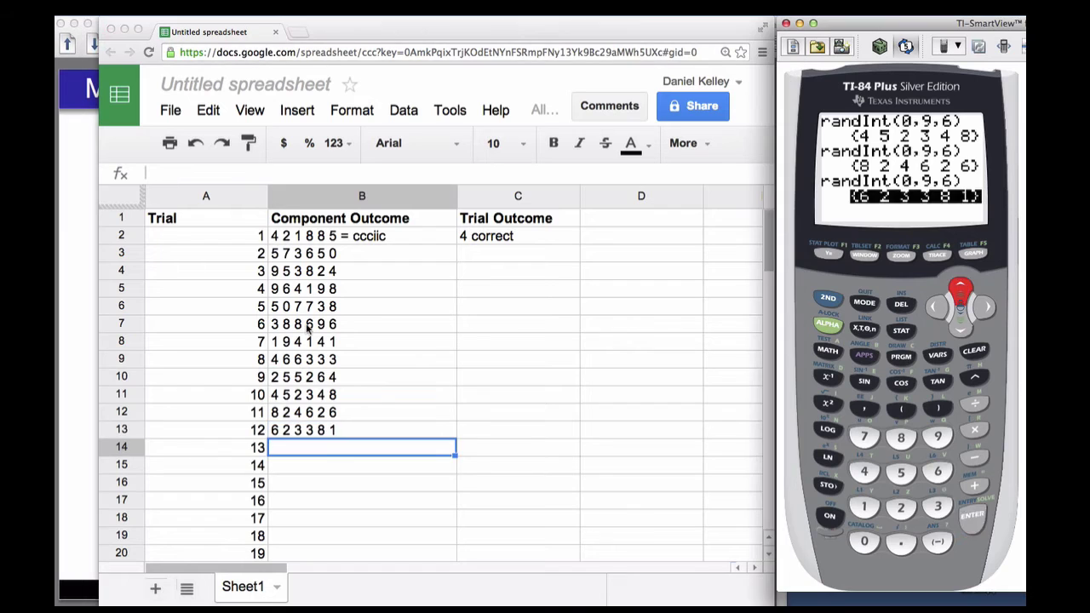
type("6 9 2 1 4 7")
key("Return")
Step: Generate and enter Component Outcomes 0 2 0 3 8 4, 8 7 3 0 3 2 and 3 6 6 5 6 1 for trials 14–16
type("0 2 0 3 8 4")
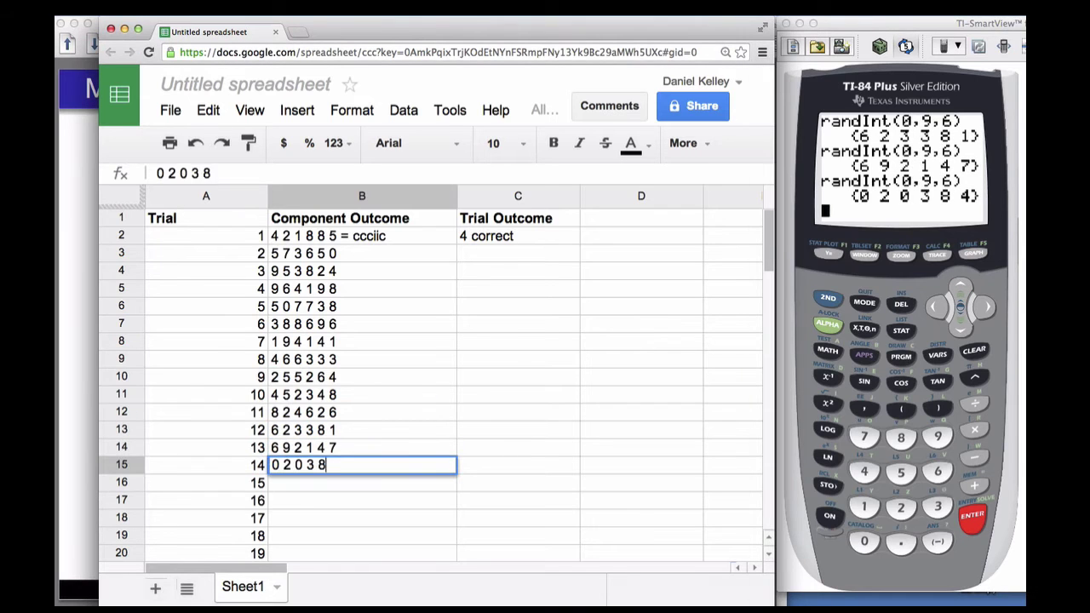
key("Return")
type("8 7 3 0 3 2")
key("Return")
type("3 6 6 5 6 1")
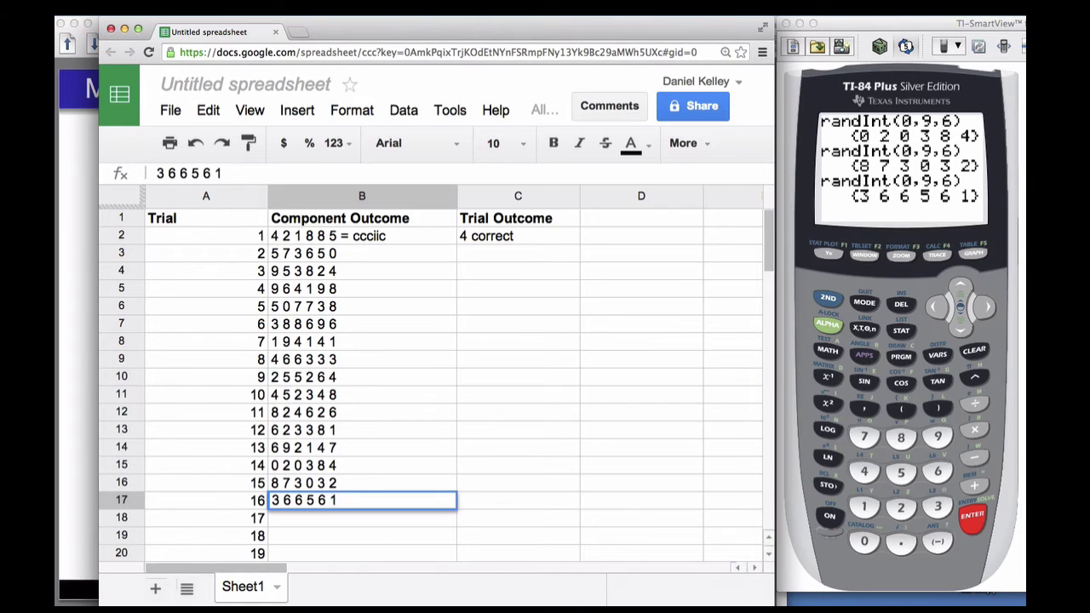
key("Return")
Step: Generate and enter Component Outcomes 8 3 4 4 7 6, 6 6 3 3 5 5 and 5 8 5 6 8 0 for trials 17–19
type("8 3 4 4 7 6")
key("Return")
type("6 6 3 3 5 5")
key("Return")
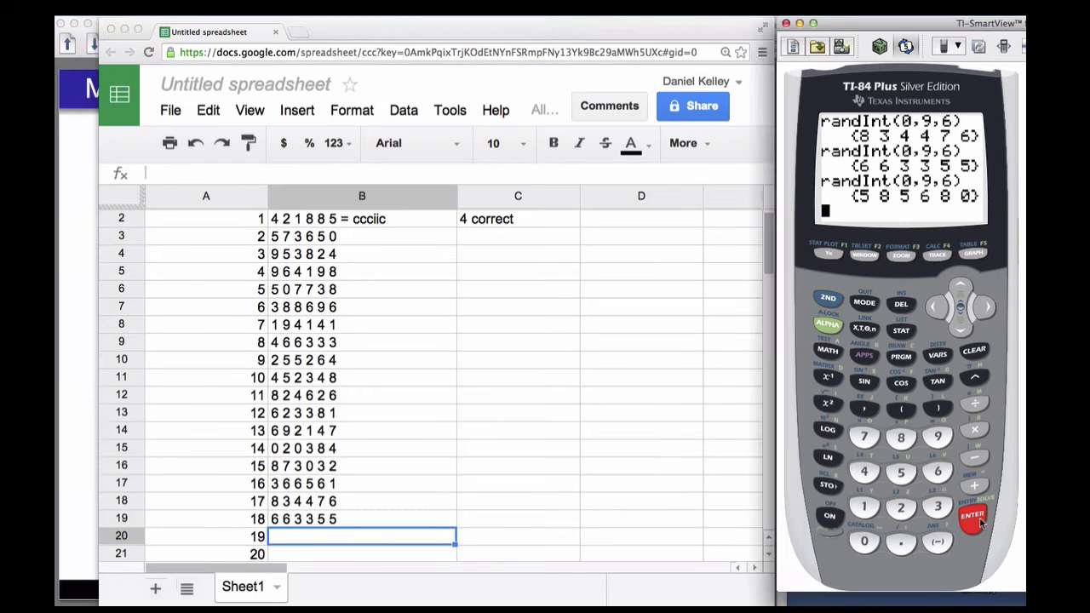
type("5 8 5 6 8 0")
key("Return")
Step: Generate and enter Component Outcomes 3 8 6 7 6 7, 0 8 2 8 3 0 and 3 1 1 3 8 8 for trials 20–22
left_click(978, 521)
type("3 8 6 7 6 7")
key("Return")
left_click(973, 516)
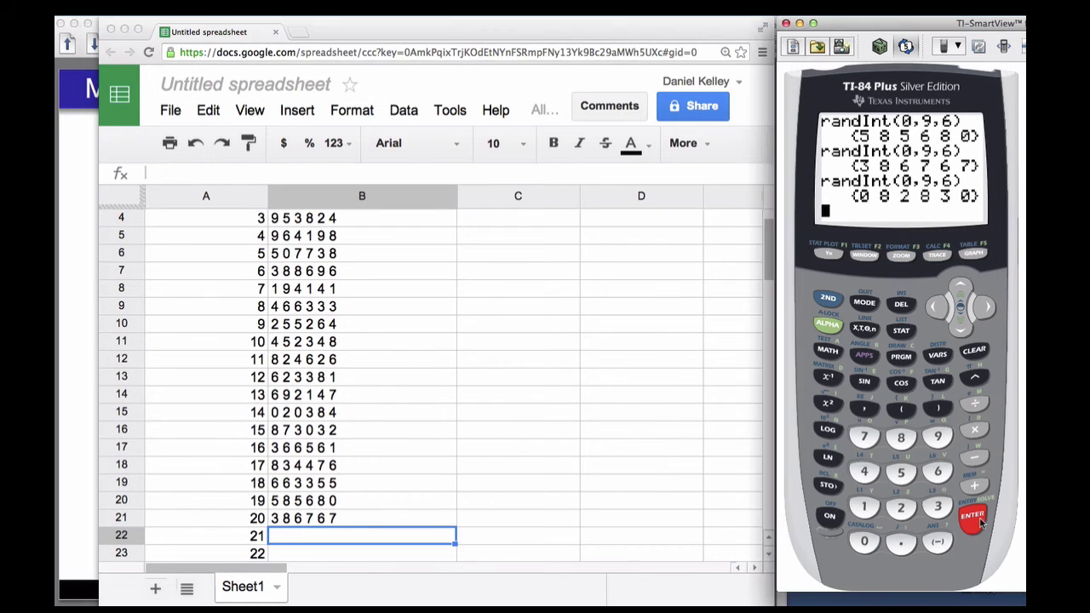
type("0 8 2 8 3 0")
key("Return")
left_click(972, 516)
type("3 1 1 3 8 8")
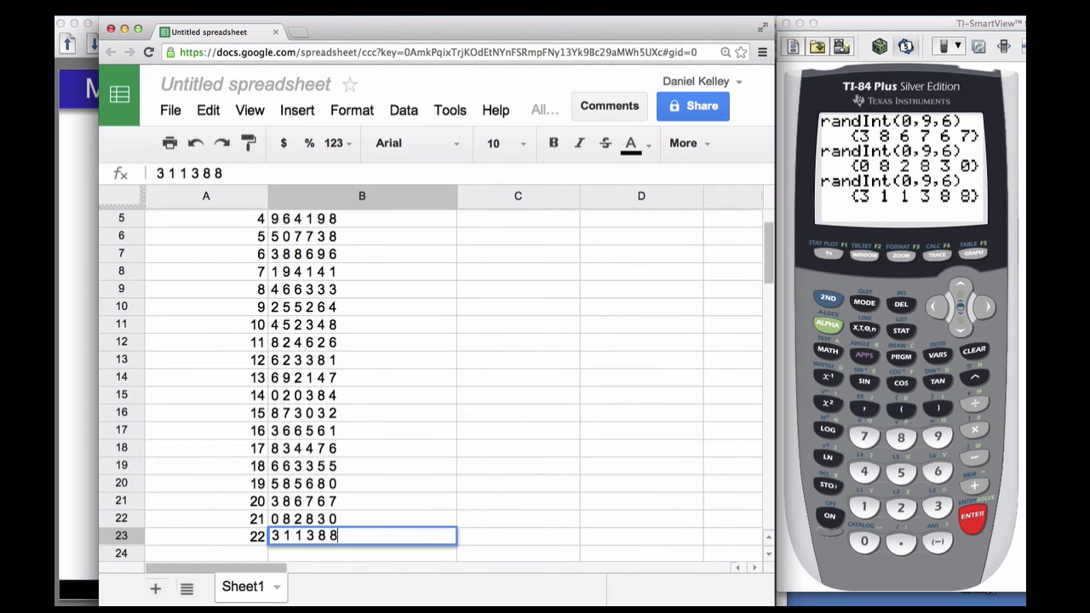
key("Return")
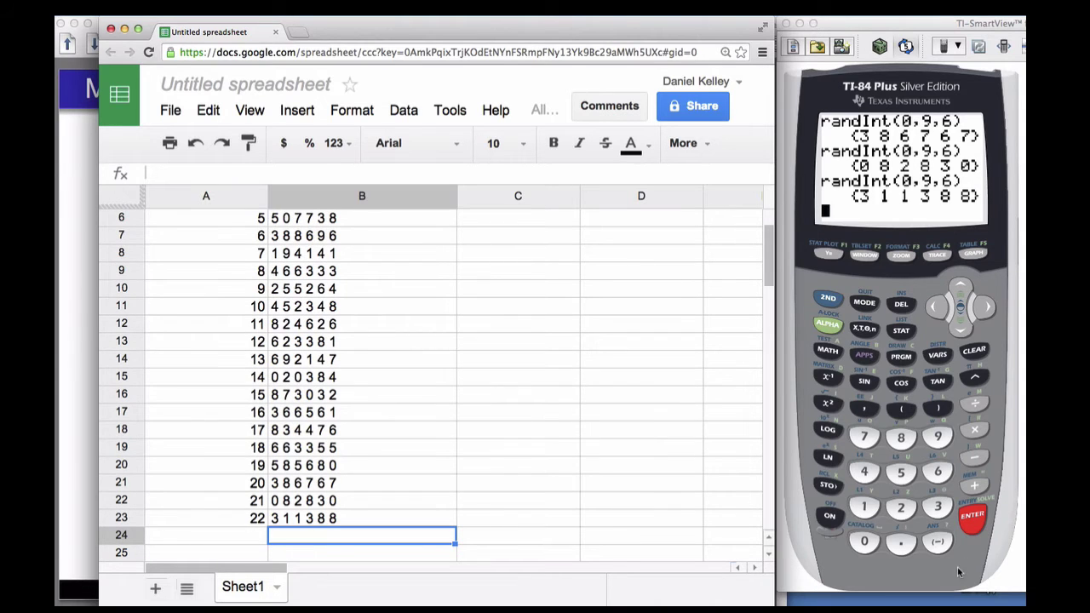
Step: Check the correct/incorrect digit coding in BVD_Ch11_problems.pdf and append = cccccc to trial 2's Component Outcome in the spreadsheet
scroll(537, 510, "up", 3)
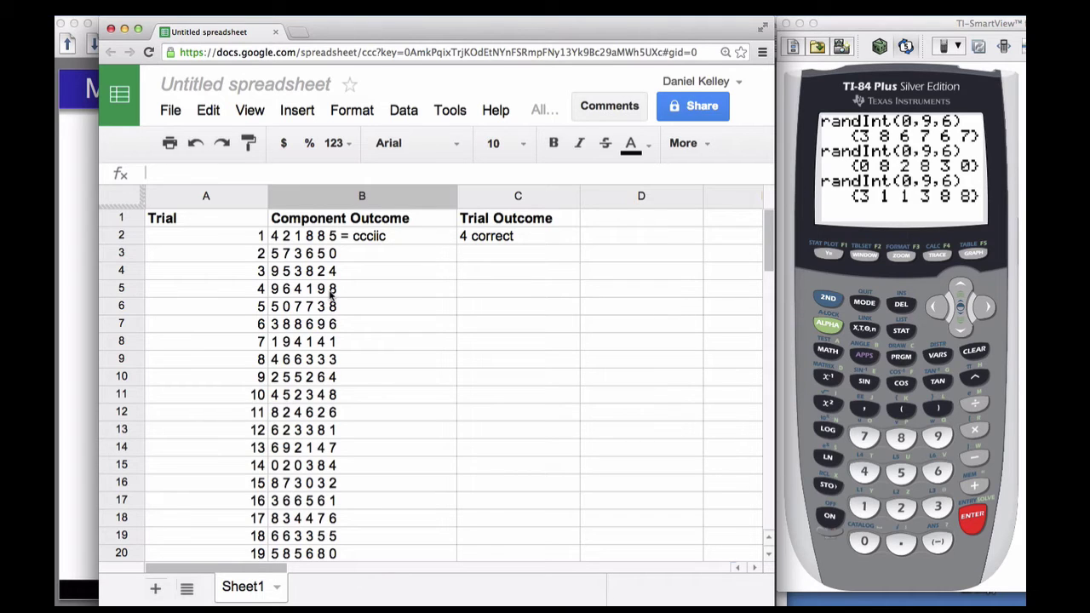
scroll(331, 294, "down", 5)
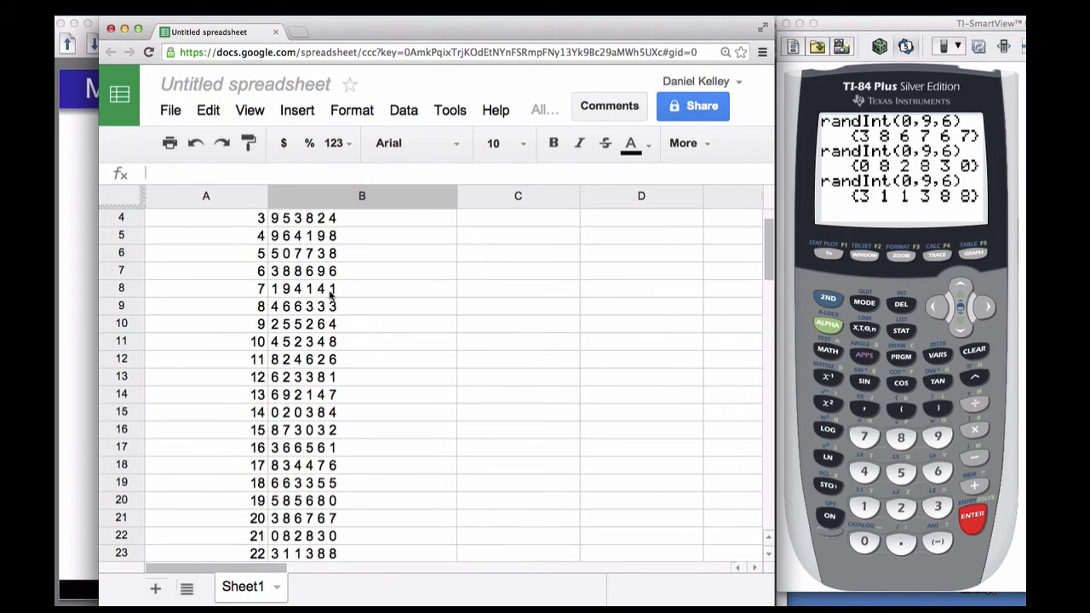
scroll(331, 294, "up", 5)
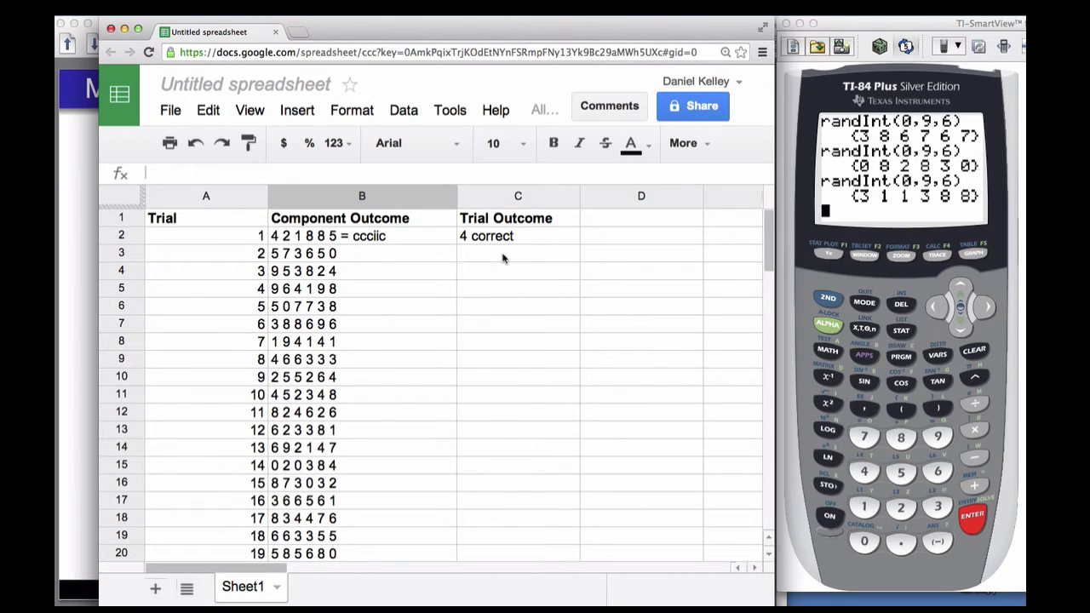
double_click(364, 252)
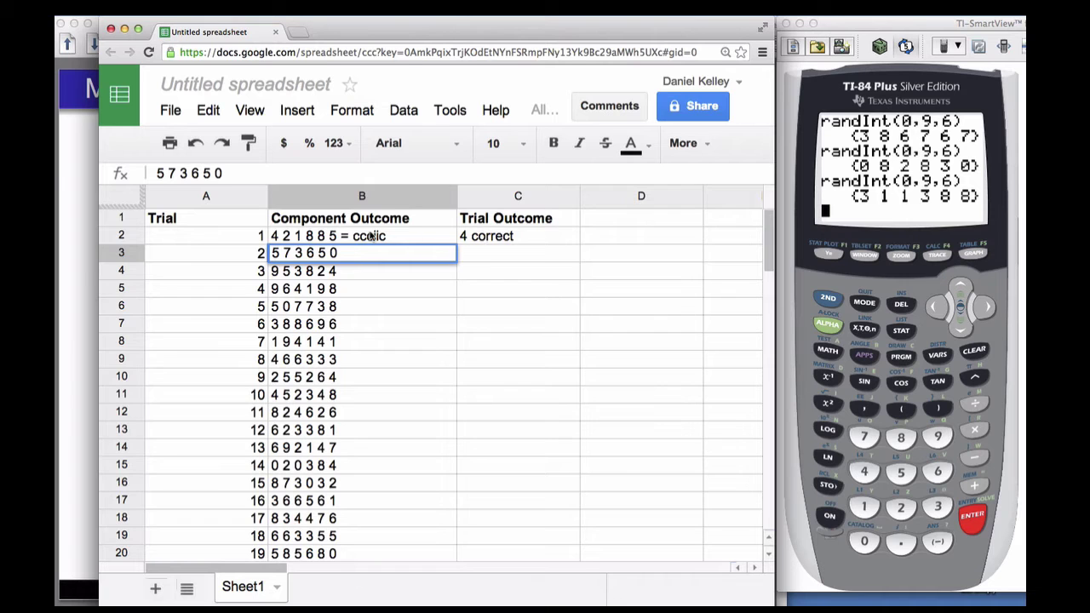
key("super+Tab")
key("super+Tab")
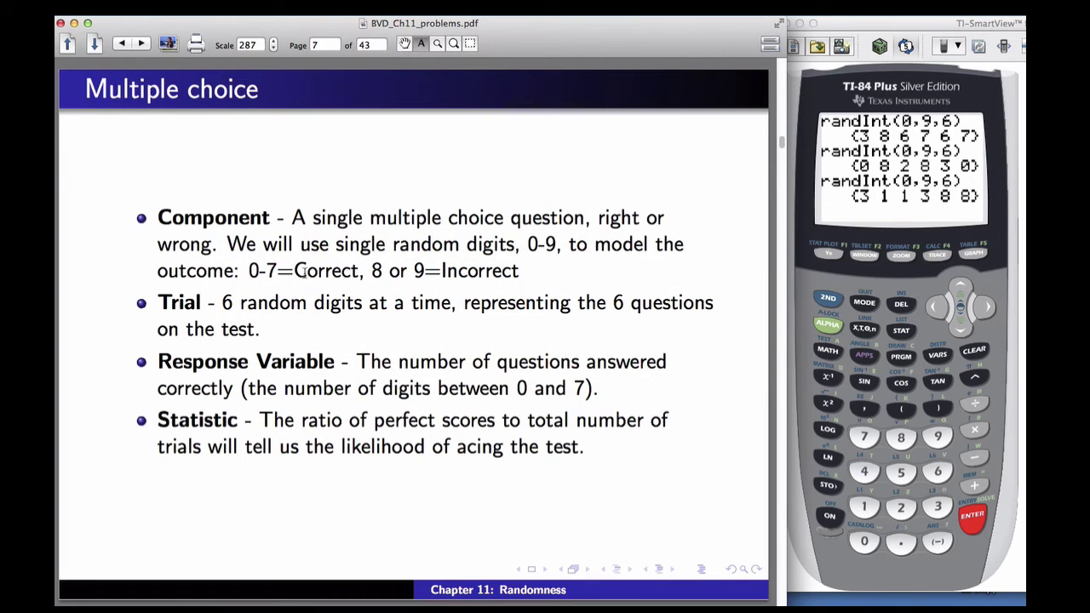
key("super+Tab")
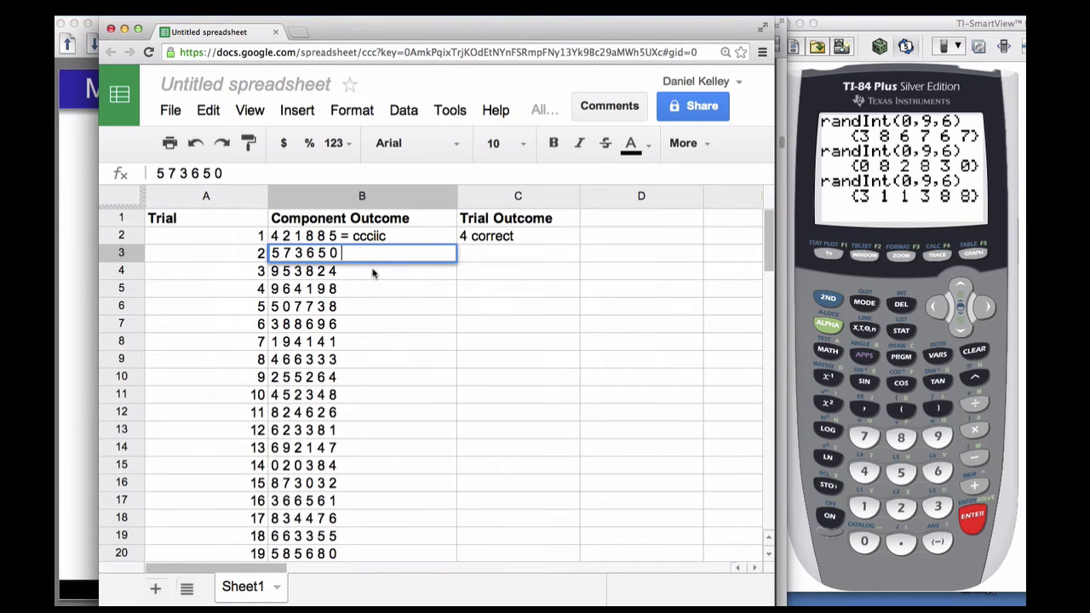
type("=")
type("cccccc")
key("Return")
key("Return")
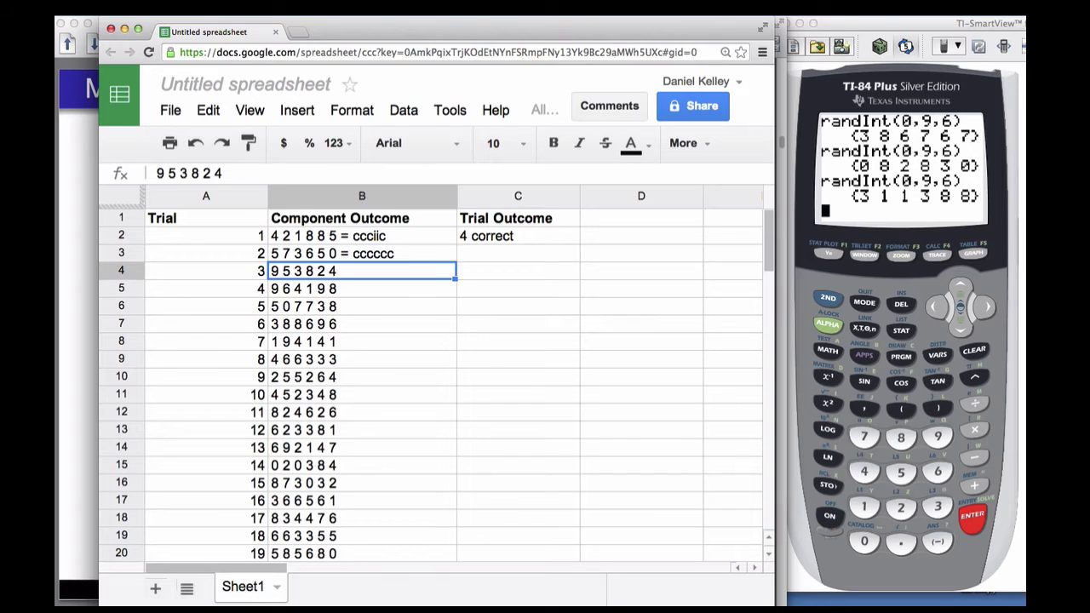
Step: Append = iccicc to trial 3's Component Outcome and = icccii to trial 4's
type("= iccicc")
key("Return")
key("Return")
type("= icccii")
key("Return")
Step: Append = ccccci, = ciicic and = cicccc to the Component Outcomes of trials 5, 6 and 7
type("= cc")
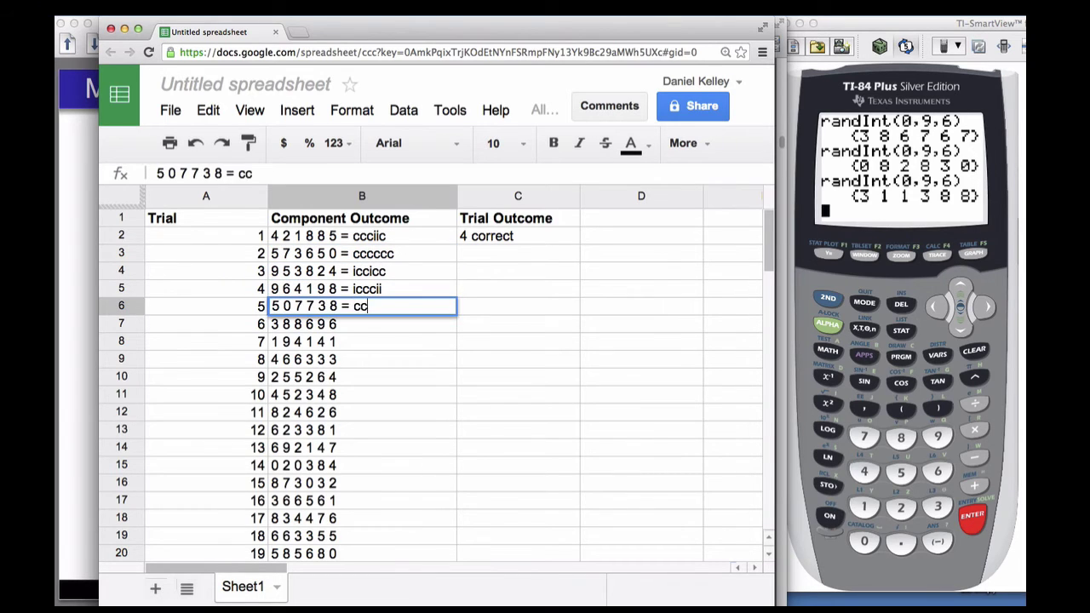
type("ccci")
key("Return")
key("Return")
type("= ciicic")
key("Return")
key("Return")
type("ciccc")
key("Return")
key("Return")
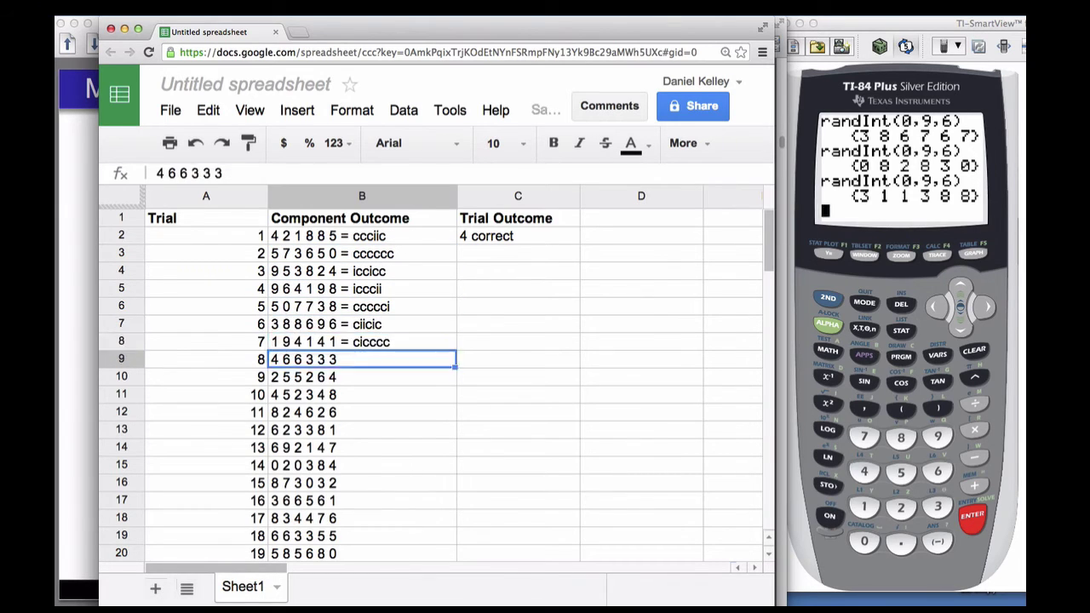
Step: Append = cccccc to the Component Outcomes of trials 8 and 9, and = ccccci to trial 10's
type("= cccccc")
key("Return")
key("Return")
type("= cccccc")
key("Return")
key("Return")
type("= ccccci")
key("Return")
key("Return")
Step: Append = iccccc, = ccccic and = cicccc to the Component Outcomes of trials 11, 12 and 13
type("= iccccc")
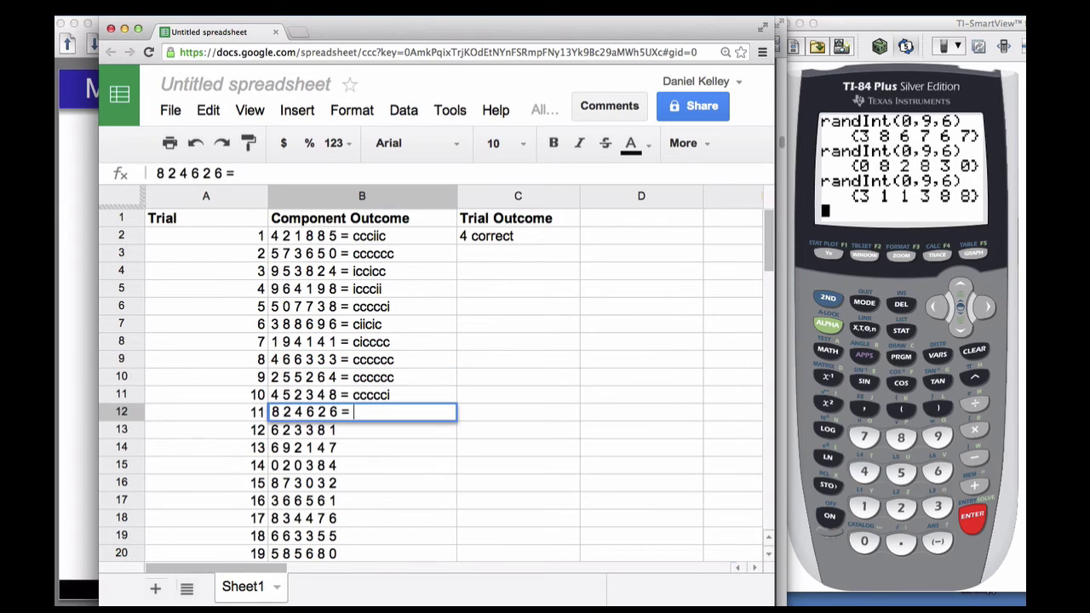
key("Return")
key("Return")
type("= ccccic")
key("Return")
key("Return")
type("= ciccc")
key("Return")
key("Return")
Step: Append = ccccic, = iccccc and = cccccc to the Component Outcomes of trials 14, 15 and 16
type("= ccccic")
key("Return")
key("Return")
type("= iccccc")
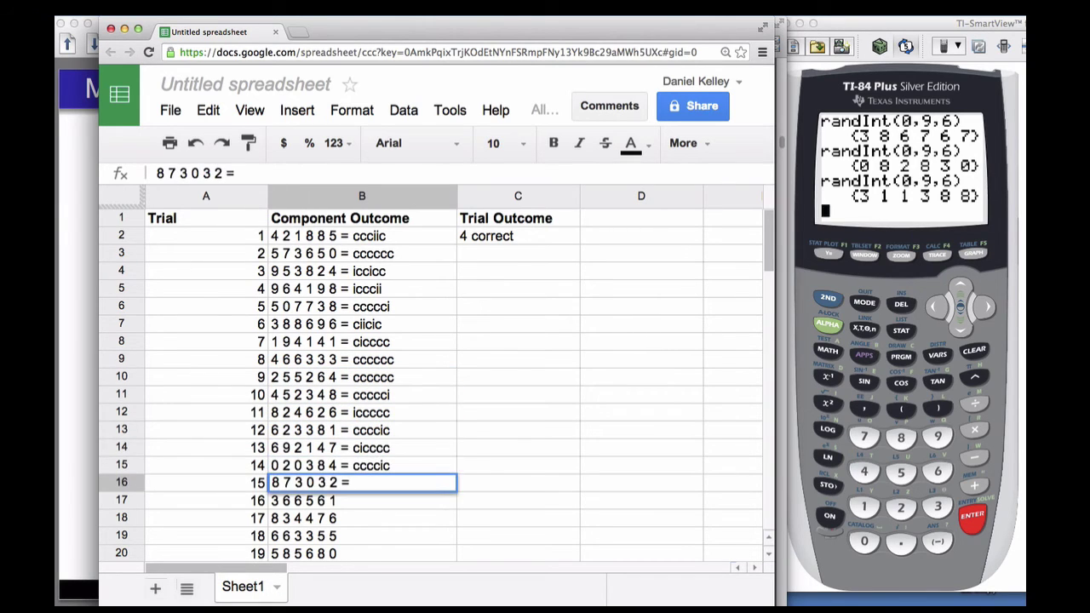
key("Return")
key("Return")
type("= cccccc")
key("Return")
key("Return")
Step: Append = iccccc, = cccccc and = ciccic to the Component Outcomes of trials 17, 18 and 19
type("= iccccc")
key("Return")
key("Return")
type("= iiiccc")
key("Return")
key("Return")
type("= ciccic")
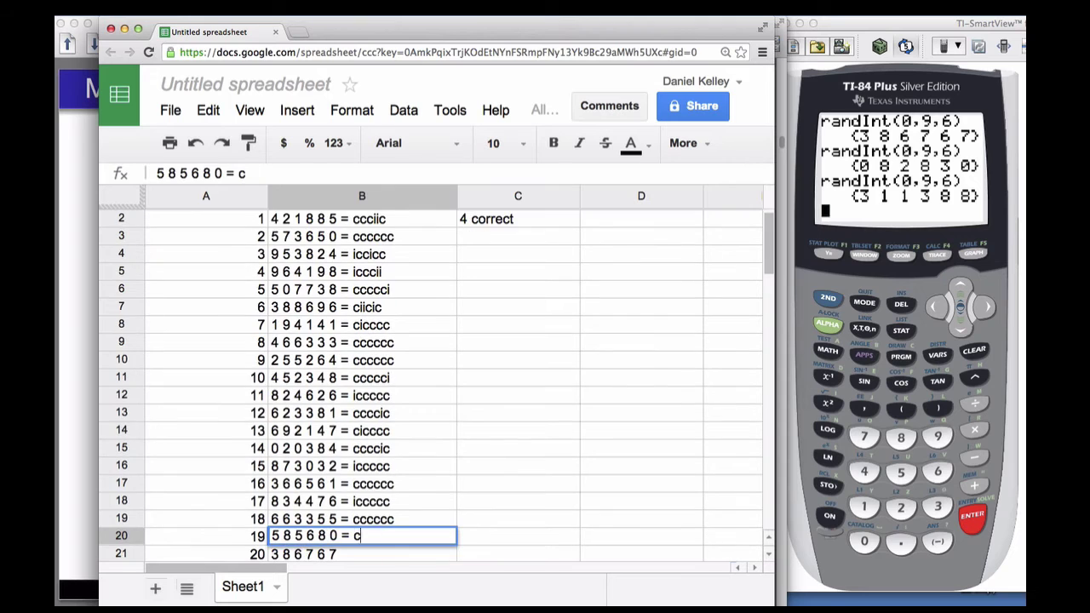
key("Return")
key("Return")
Step: Append = cicccc to trial 20 and = cicicc to trial 21, and code trial 22's digits with c and i in Component Outcome
type("= ciccc")
key("Return")
key("Return")
type("= cicicc")
key("Return")
key("Return")
type("= i")
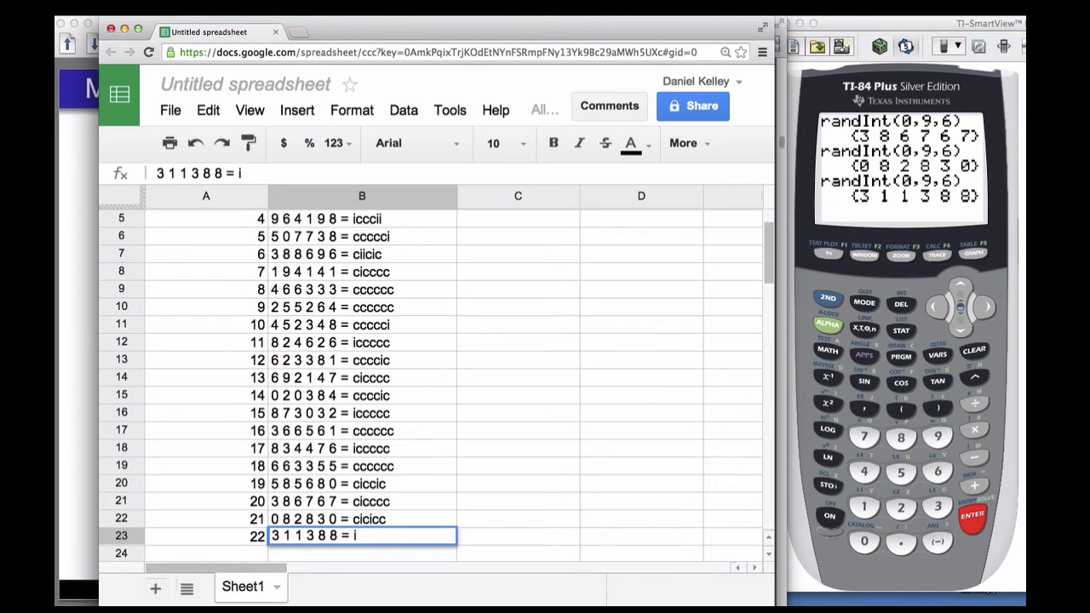
key("BackSpace")
type("cccci")
key("Return")
Step: Enter Trial Outcomes 6, 4 and 3 for trials 2, 3 and 4
scroll(451, 383, "up", 2)
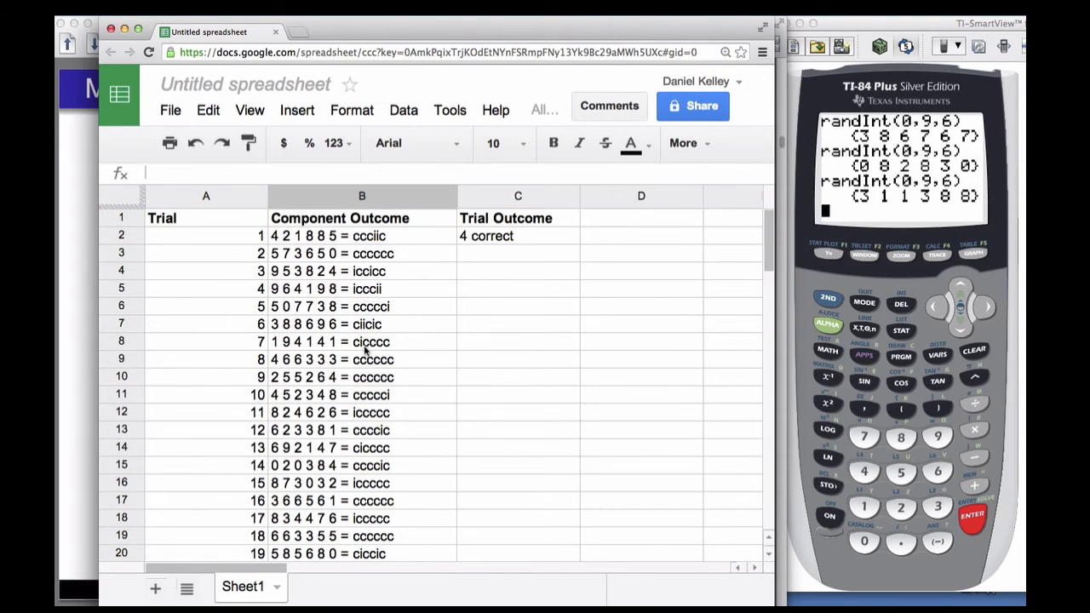
double_click(474, 255)
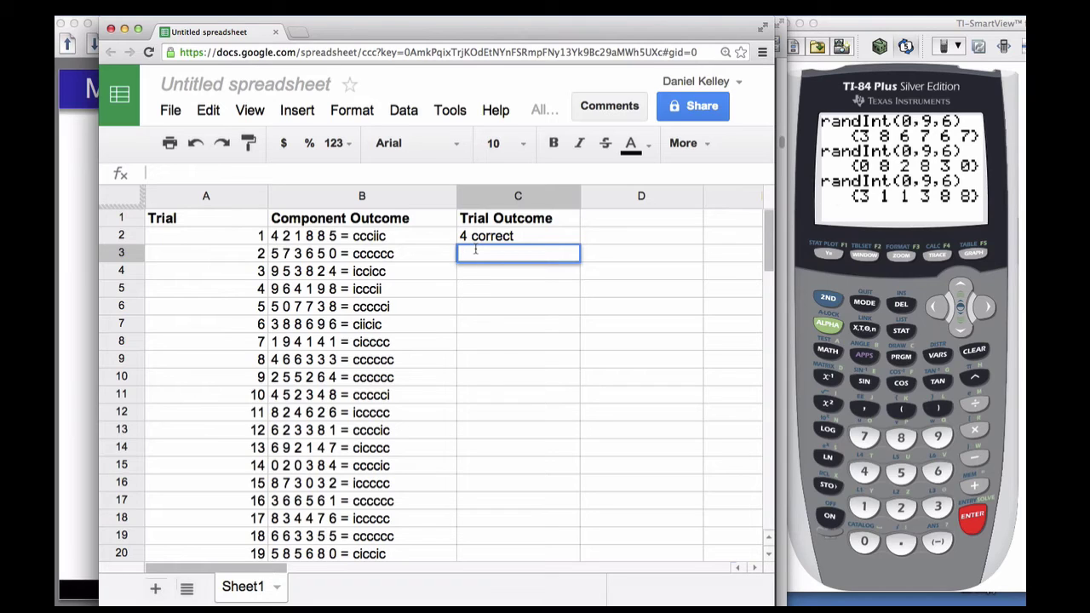
type("6")
key("Return")
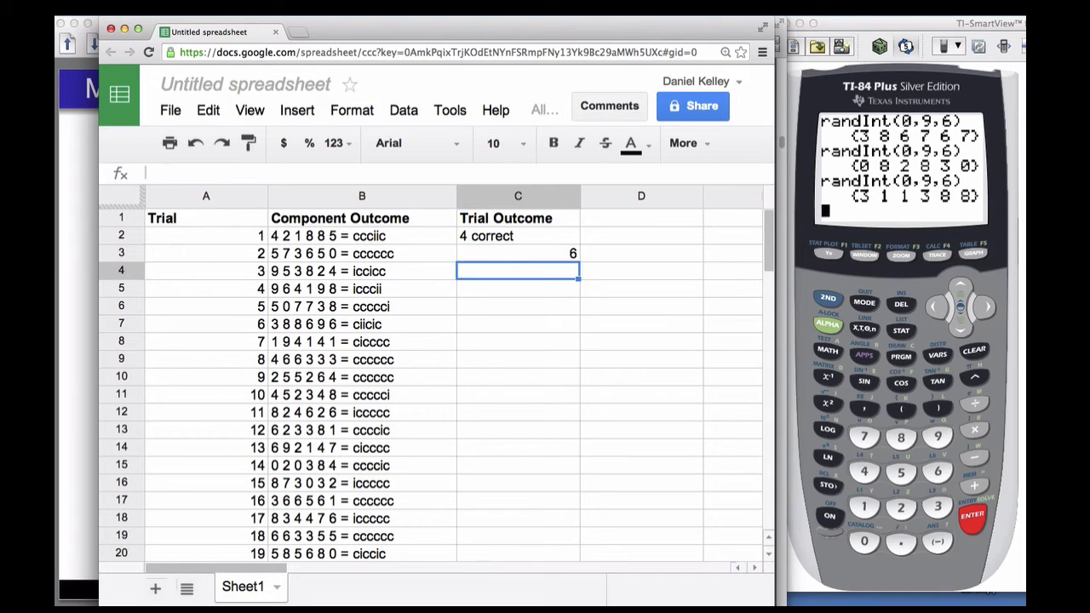
type("4")
key("Return")
type("3")
key("Return")
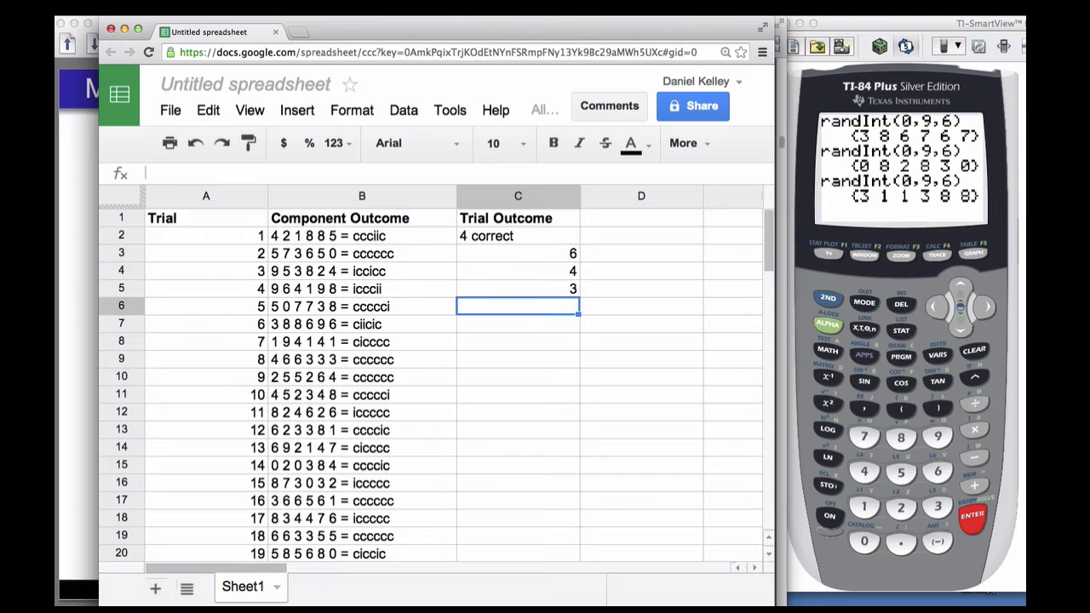
Step: Enter Trial Outcomes 5, 3, 5 and 6 for trials 5 to 8
type("5")
key("Return")
type("3")
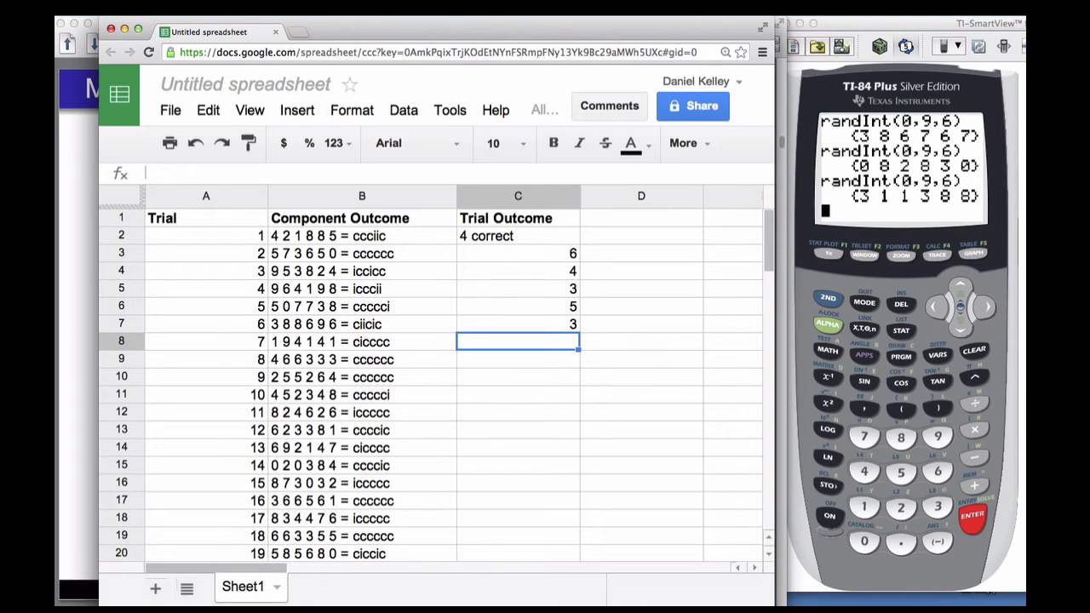
type("5")
key("Return")
type("6")
key("Return")
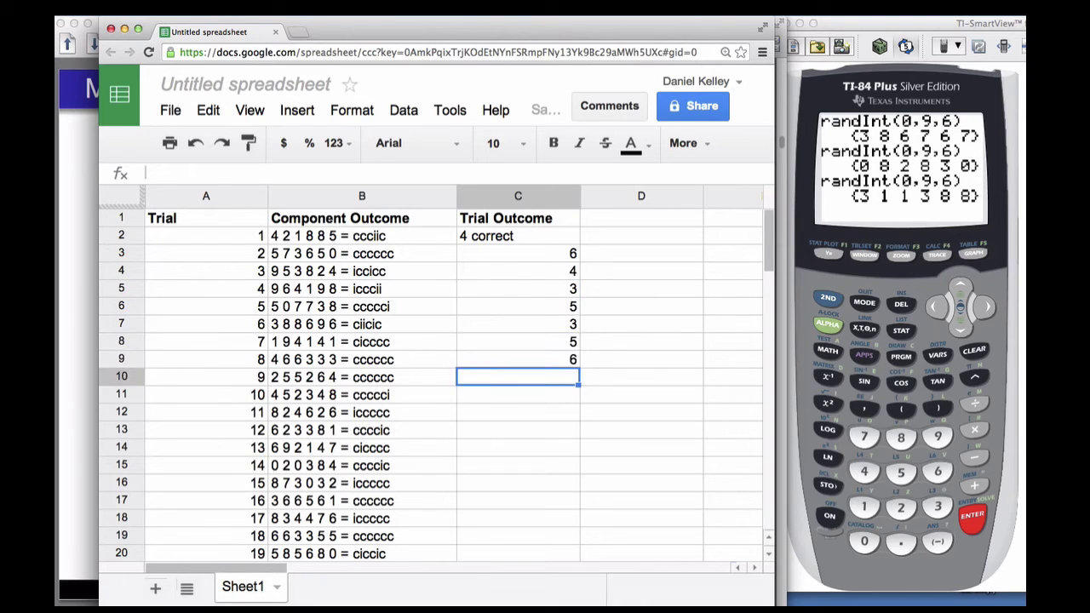
Step: Enter Trial Outcome 6 for trial 9 and 5 for each of trials 10 to 14
type("6")
key("Return")
type("5")
key("Return")
type("5 5 5")
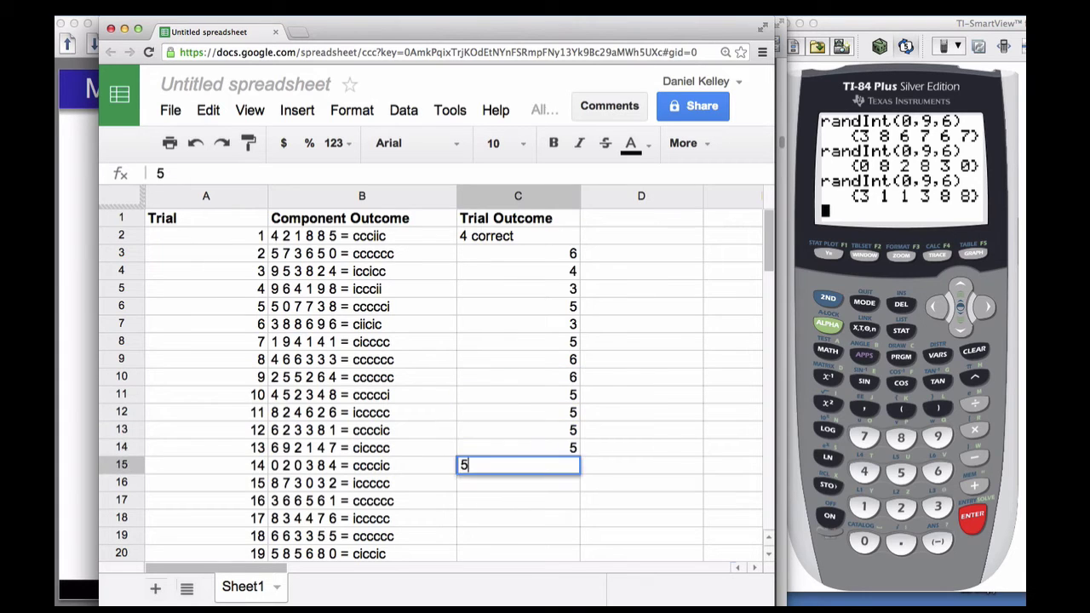
Step: Enter Trial Outcomes 5, 6, 5 and 6 for trials 15 to 18
type(" 5 6 5")
key("Return")
type("6")
key("Return")
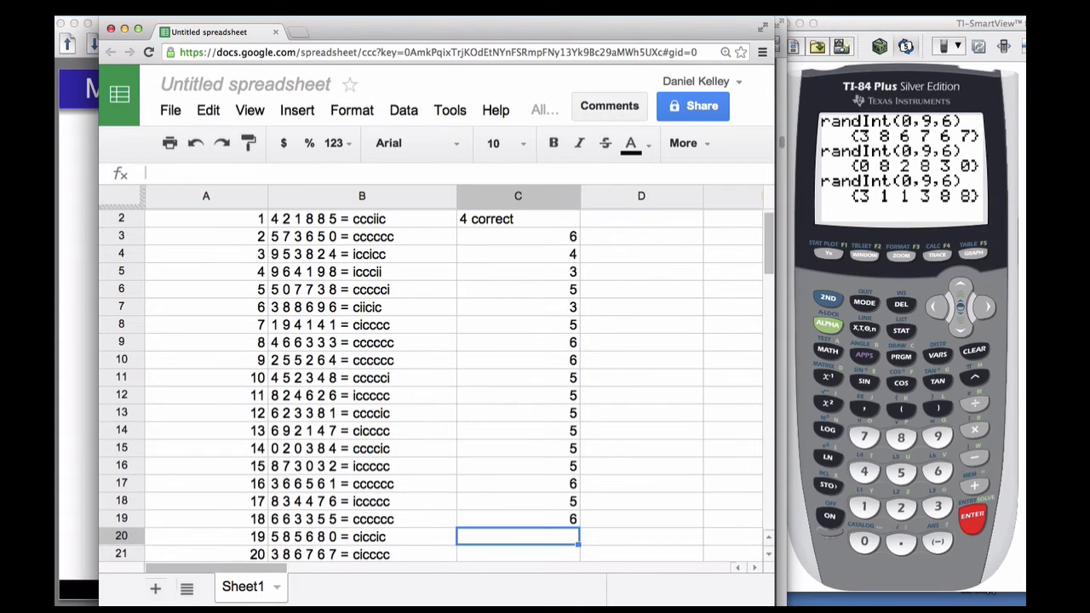
Step: Enter Trial Outcomes 4, 5, 4 and 4 for trials 19 to 22
type("3")
key("BackSpace")
type("4")
key("Return")
type("5")
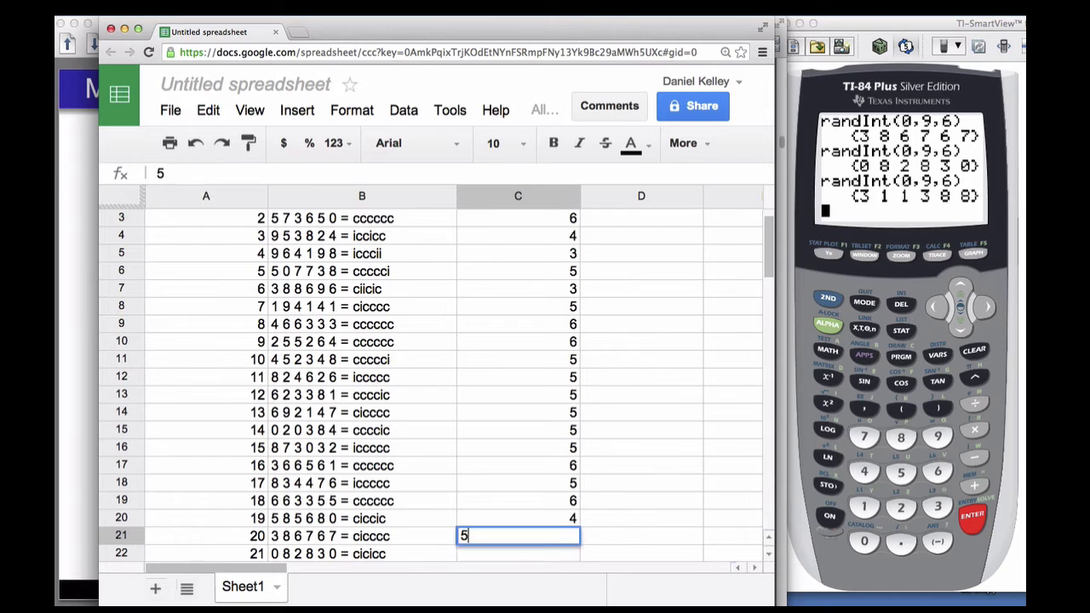
key("Return")
type("4")
key("Return")
type("4")
key("Return")
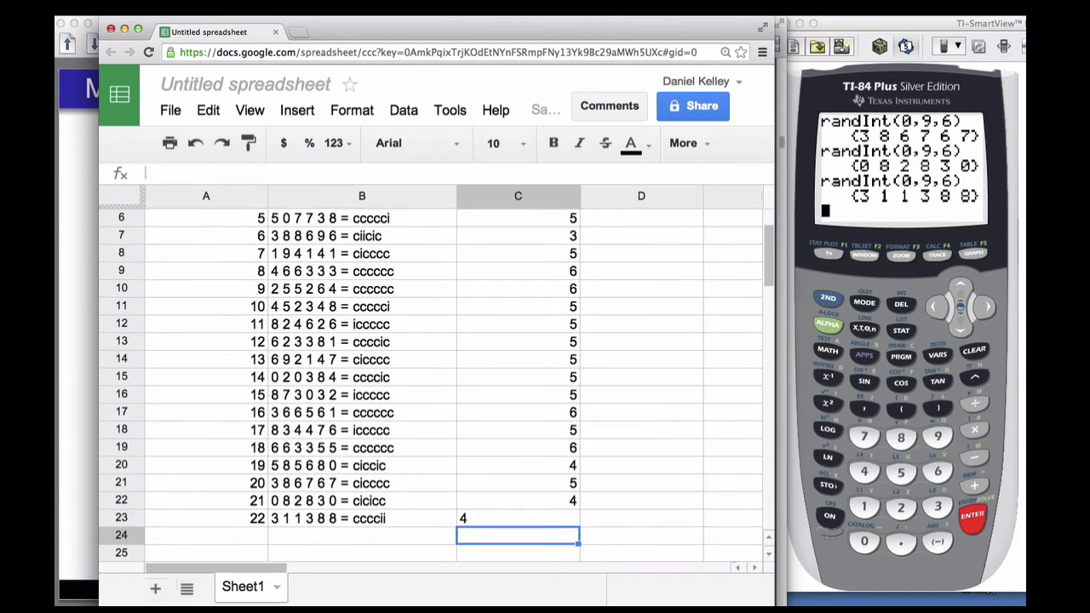
Step: Go through the Trial Outcome column and tally the trials with all six questions correct
scroll(498, 474, "up", 3)
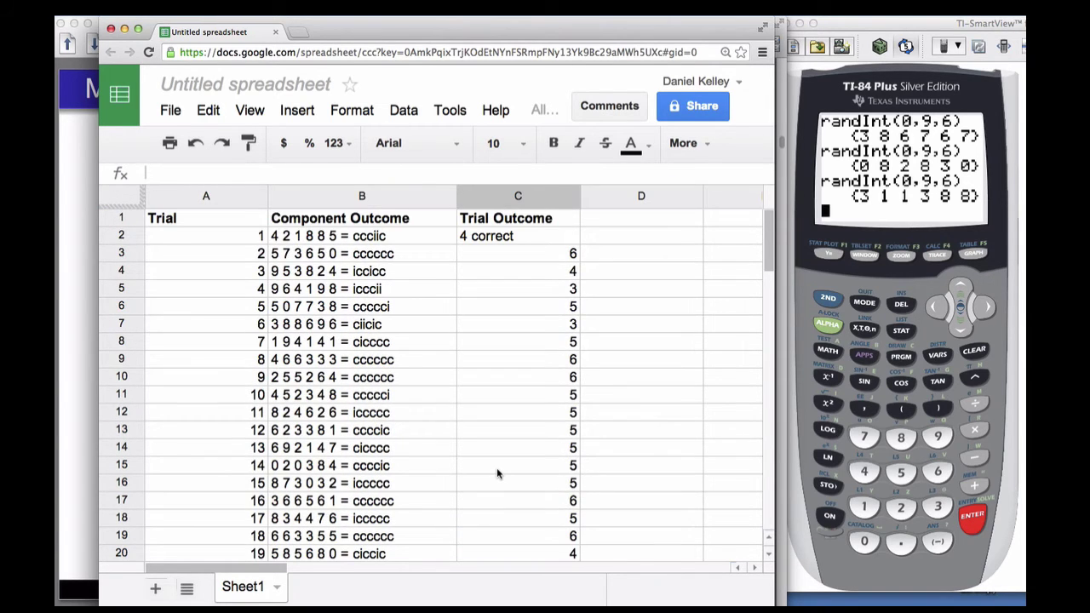
scroll(497, 474, "down", 4)
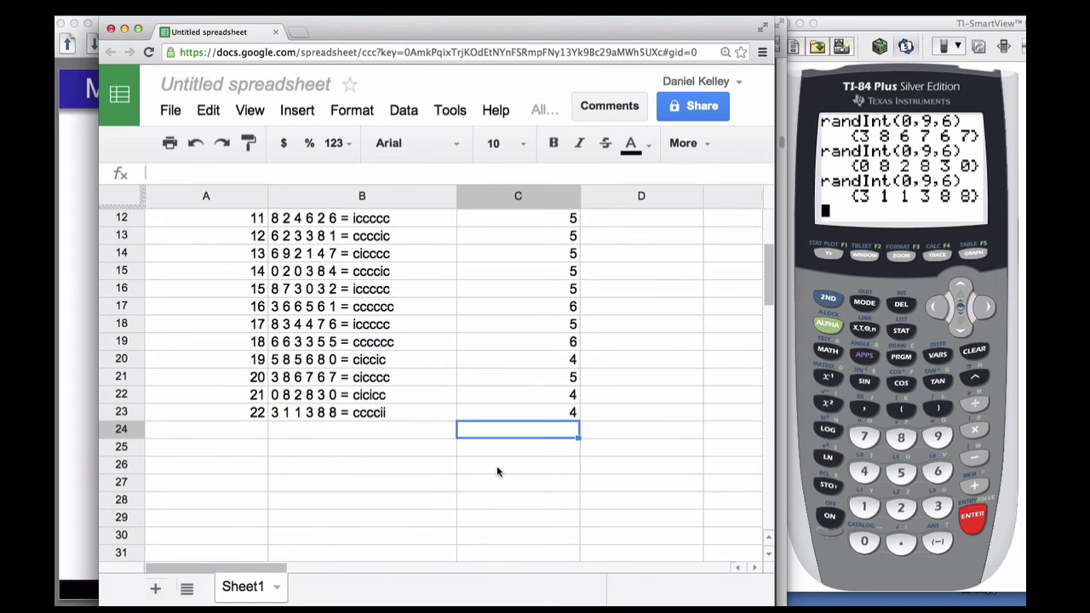
scroll(498, 471, "up", 4)
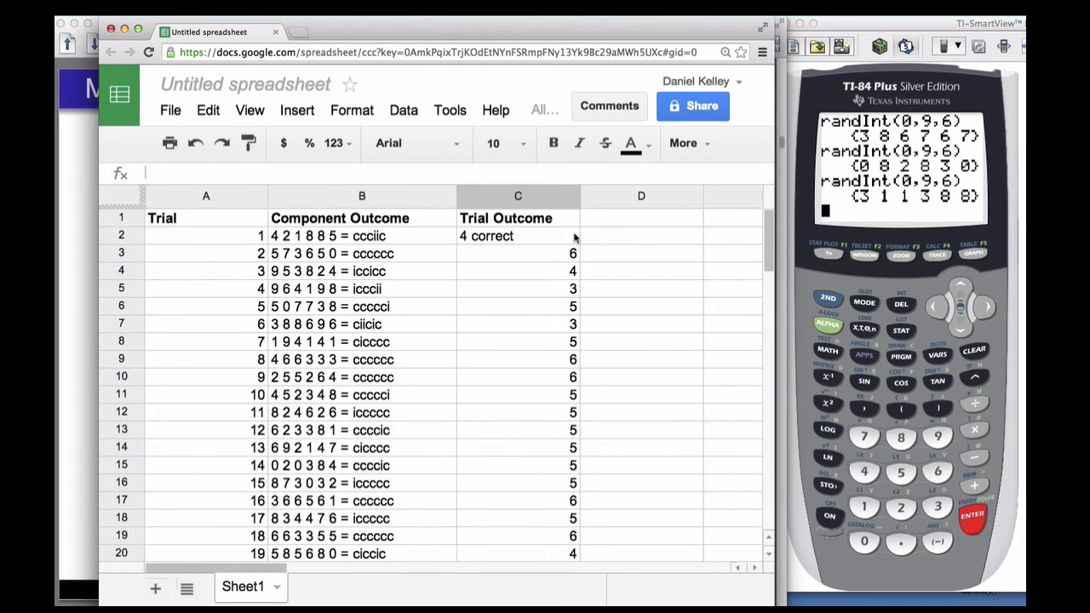
left_click(572, 253)
left_click(571, 362)
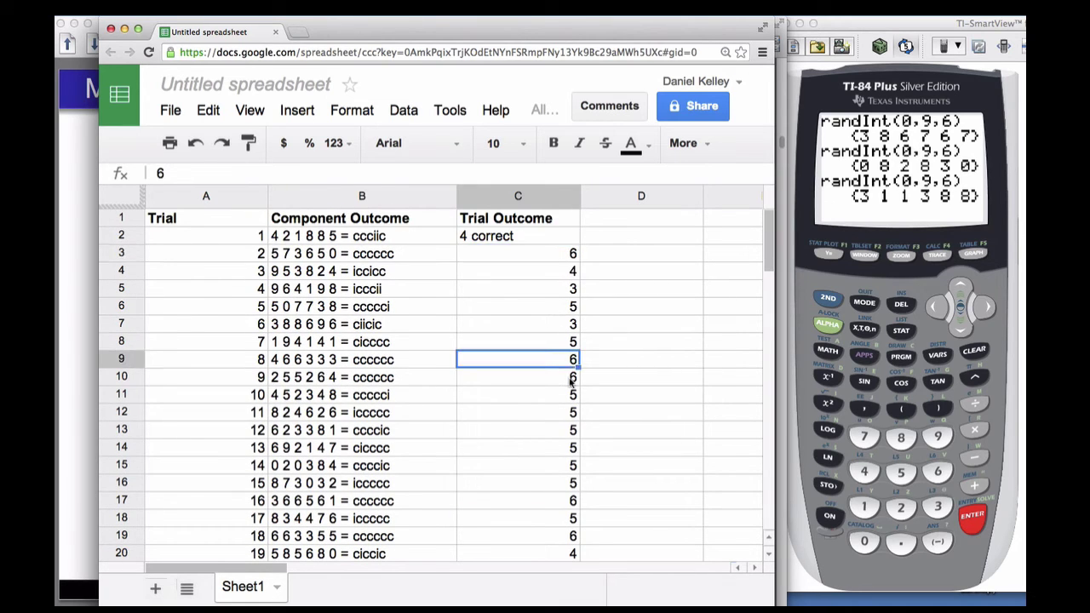
left_click(571, 380)
left_click(568, 500)
scroll(565, 501, "down", 3)
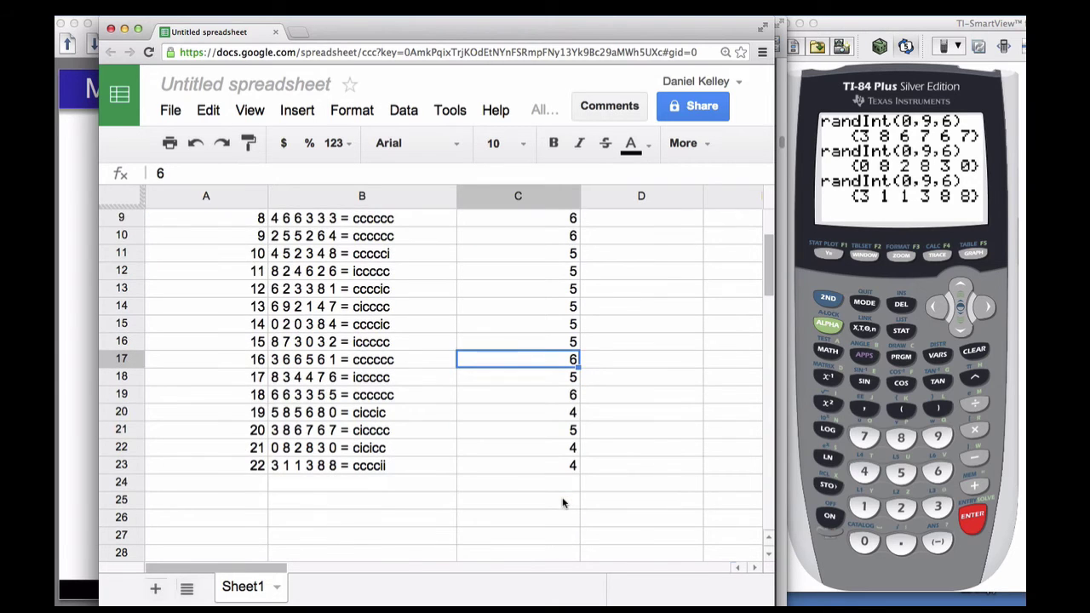
left_click(572, 393)
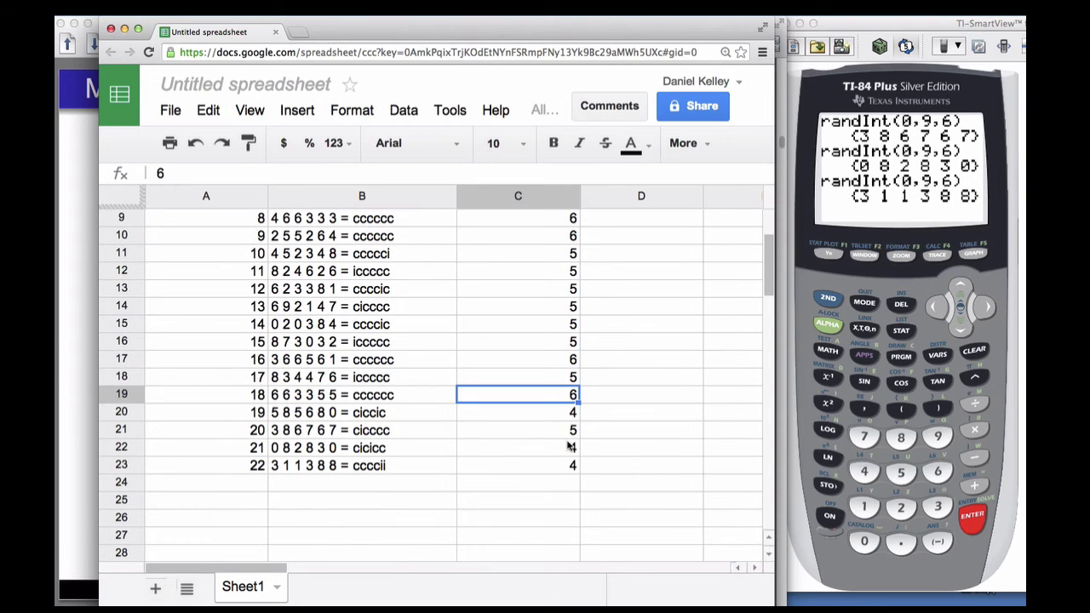
scroll(570, 446, "up", 3)
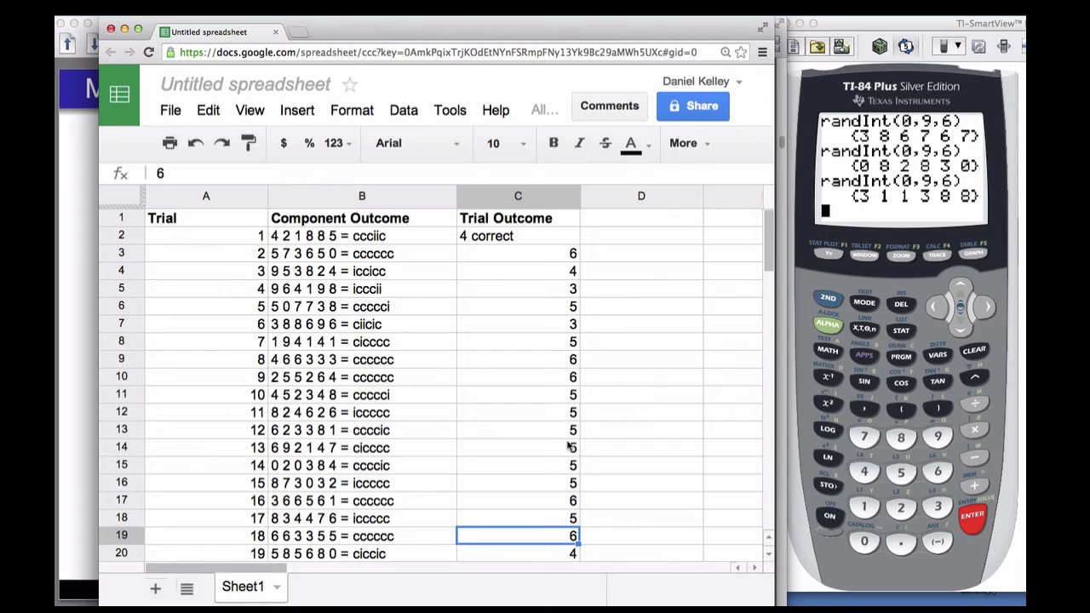
Step: Compute 5/22 on the calculator as the proportion of trials with all six correct
left_click(902, 475)
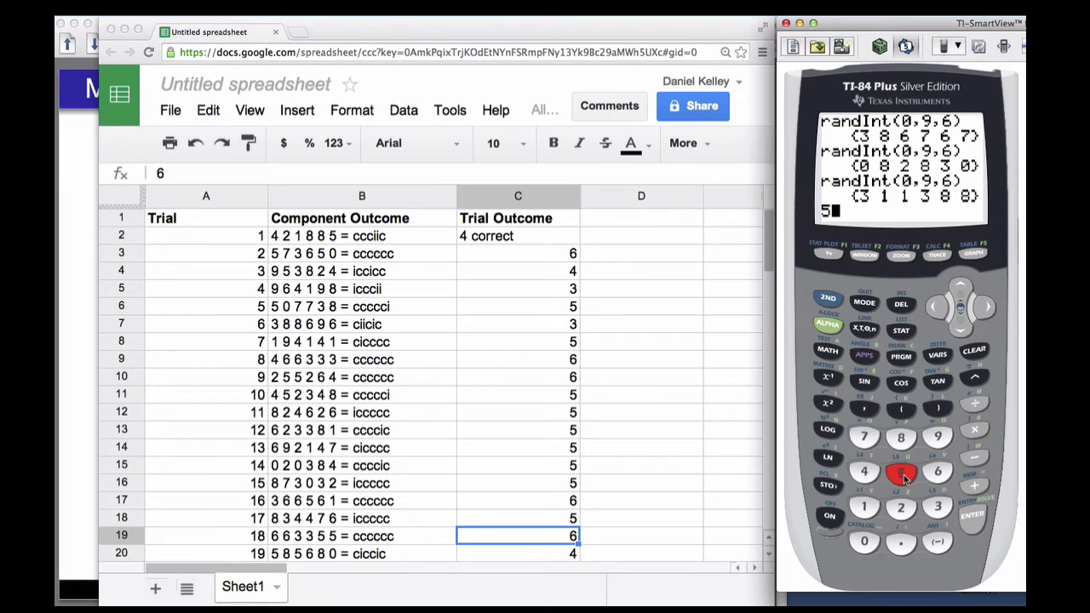
left_click(974, 403)
left_click(901, 507)
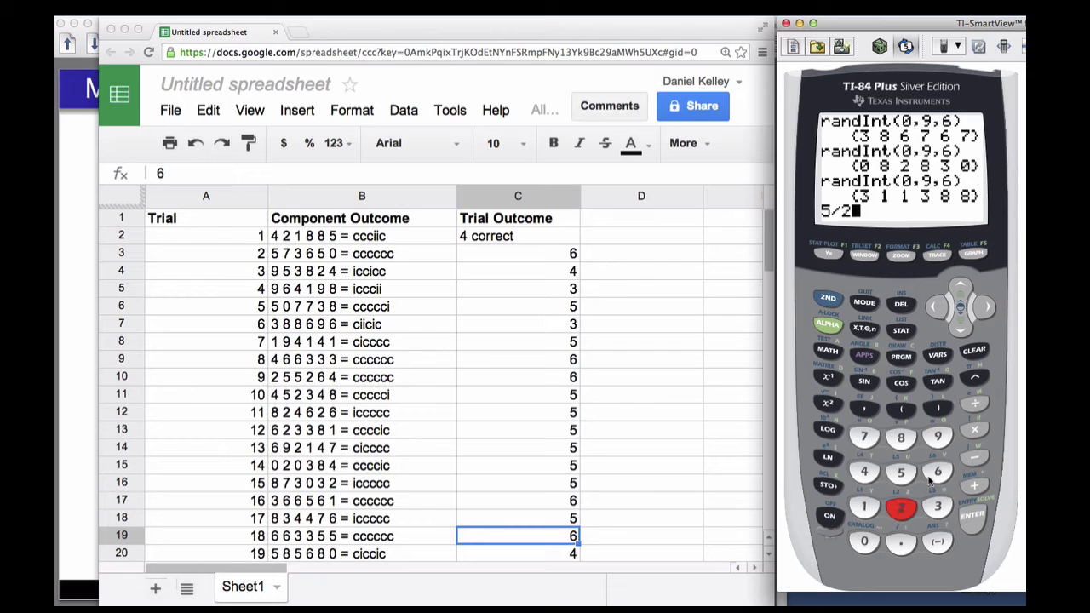
left_click(930, 479)
left_click(938, 308)
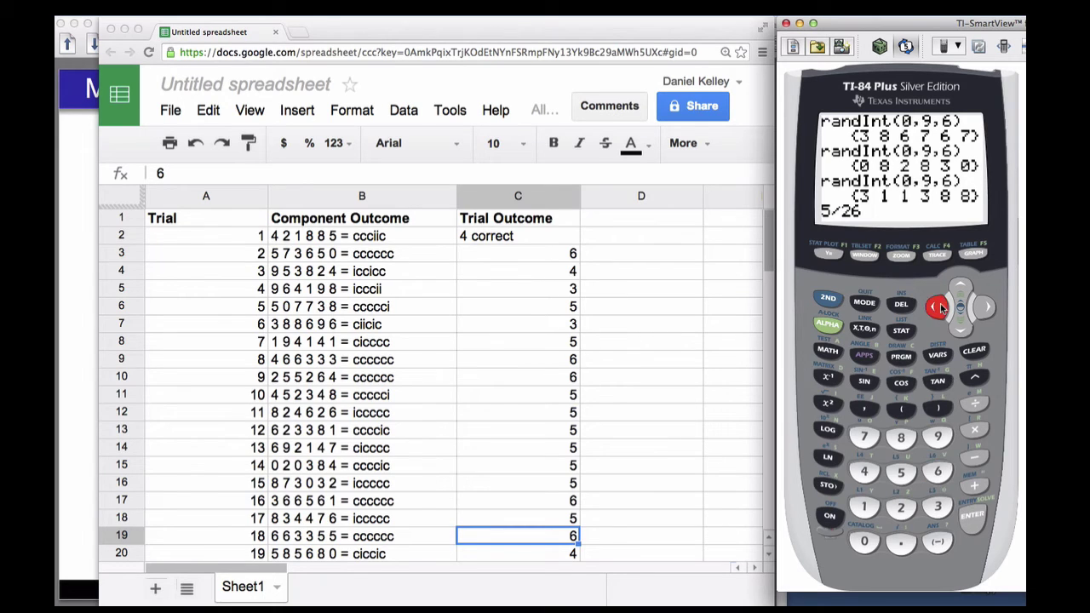
left_click(901, 507)
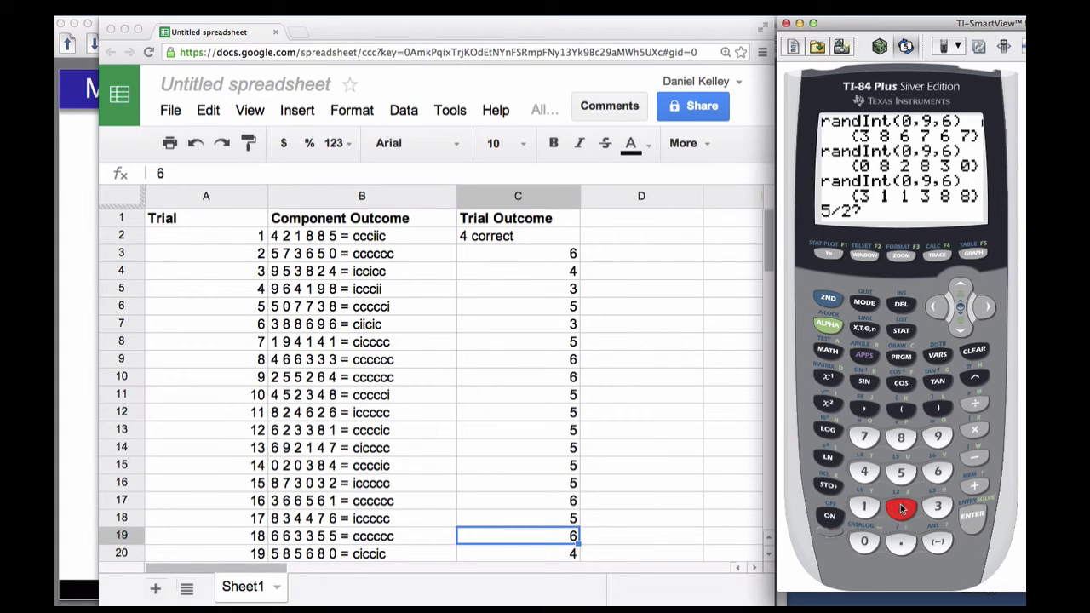
left_click(970, 518)
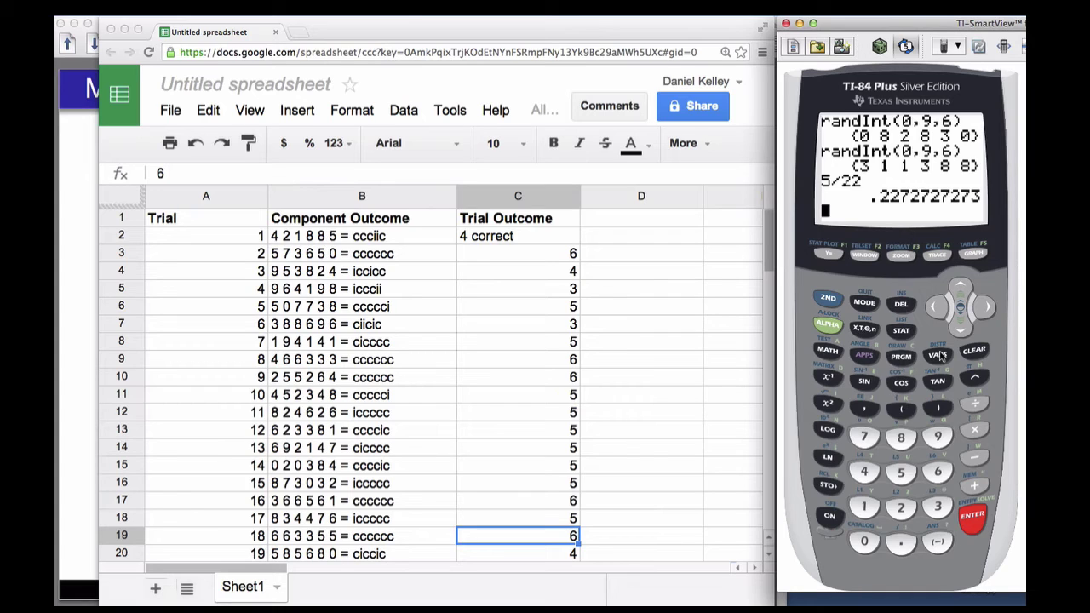
Step: Switch to BVD_Ch11_problems.pdf and advance from the Lucky guessing problem to its Component, Trial, Response Variable and Statistic slide on page 9
key("super+Tab")
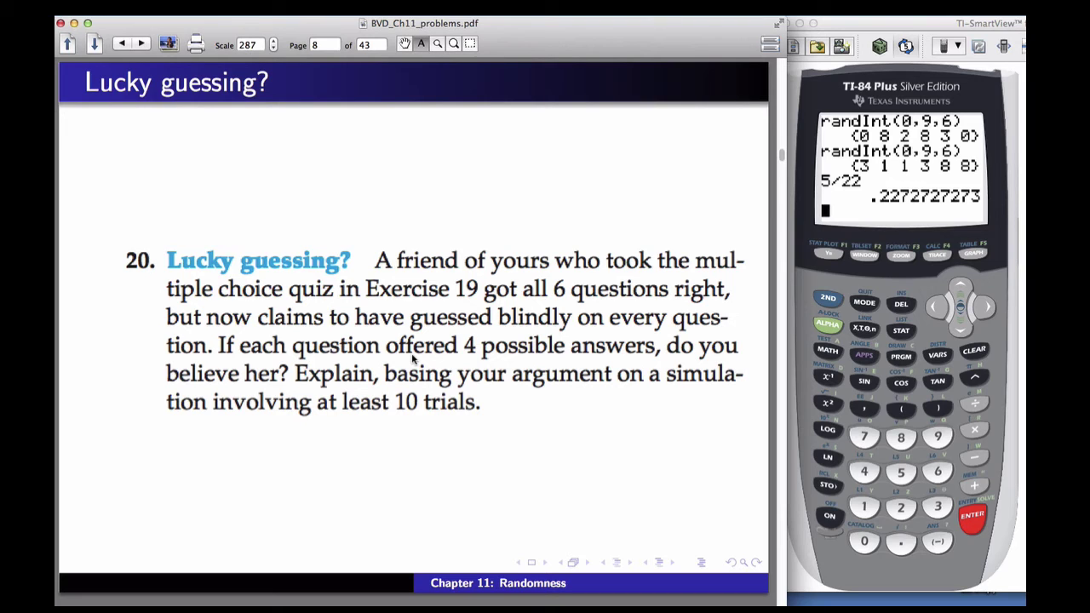
key("Right")
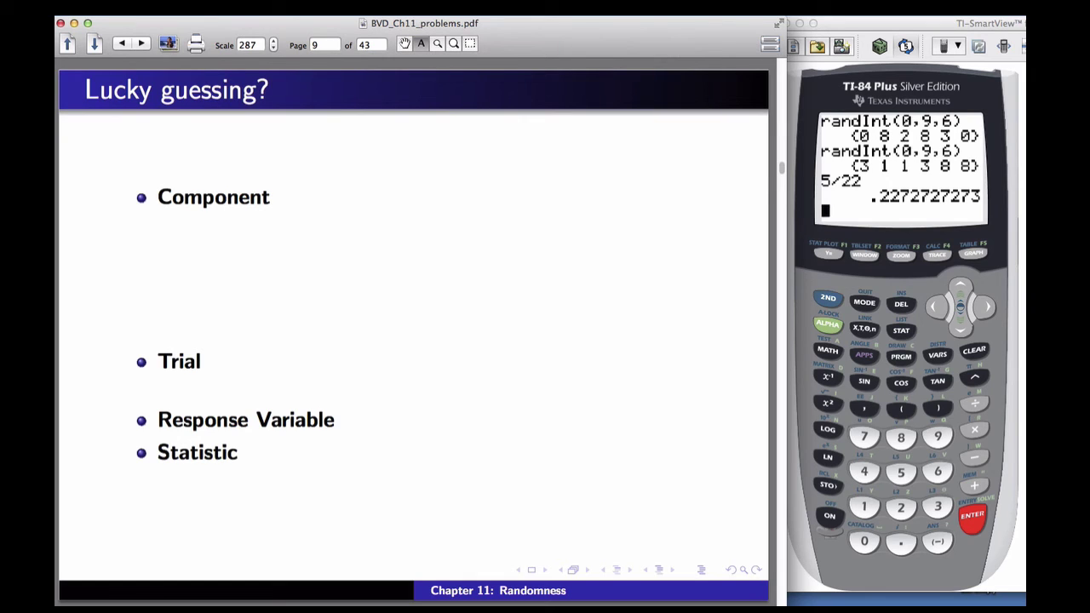